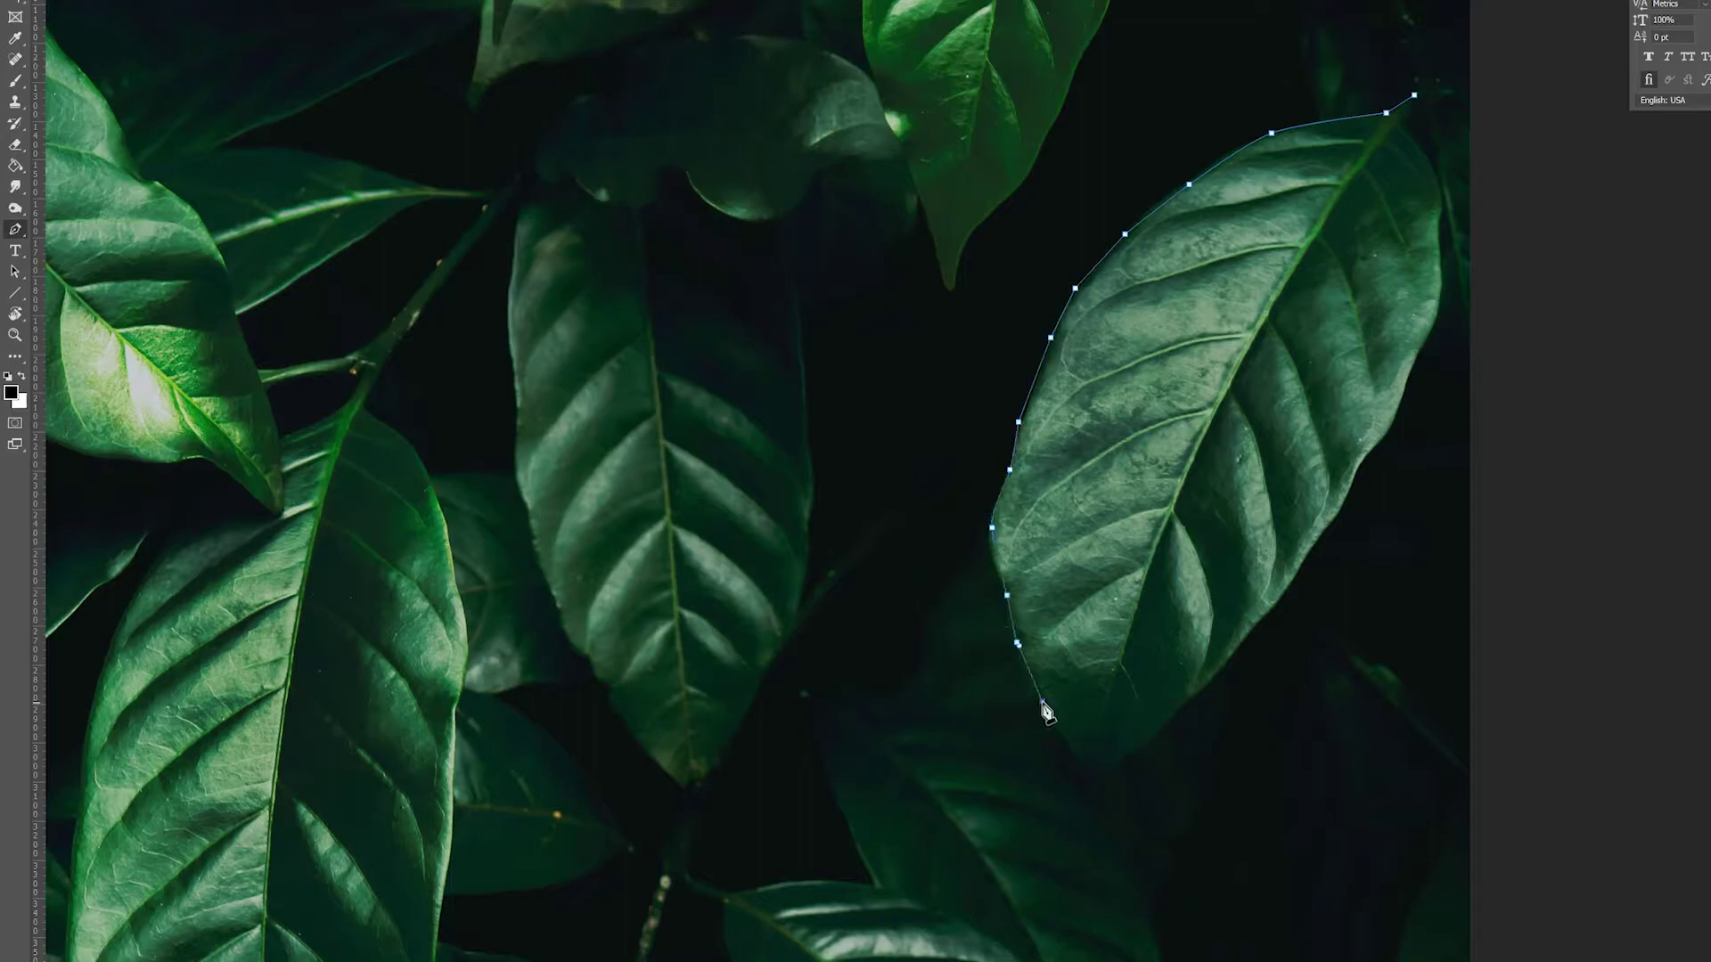
Finish tracing the large leaf on the far right with the Pen tool, close the path and turn it into a selection
{"action": "left_click", "coordinate": [1090, 781]}
{"action": "left_click", "coordinate": [1177, 708]}
{"action": "left_click", "coordinate": [1266, 610]}
{"action": "left_click", "coordinate": [1340, 515]}
{"action": "left_click", "coordinate": [1379, 438]}
{"action": "left_click", "coordinate": [1400, 413]}
{"action": "left_click", "coordinate": [1414, 354]}
{"action": "left_click", "coordinate": [1414, 95]}
{"action": "right_click", "coordinate": [1406, 141]}
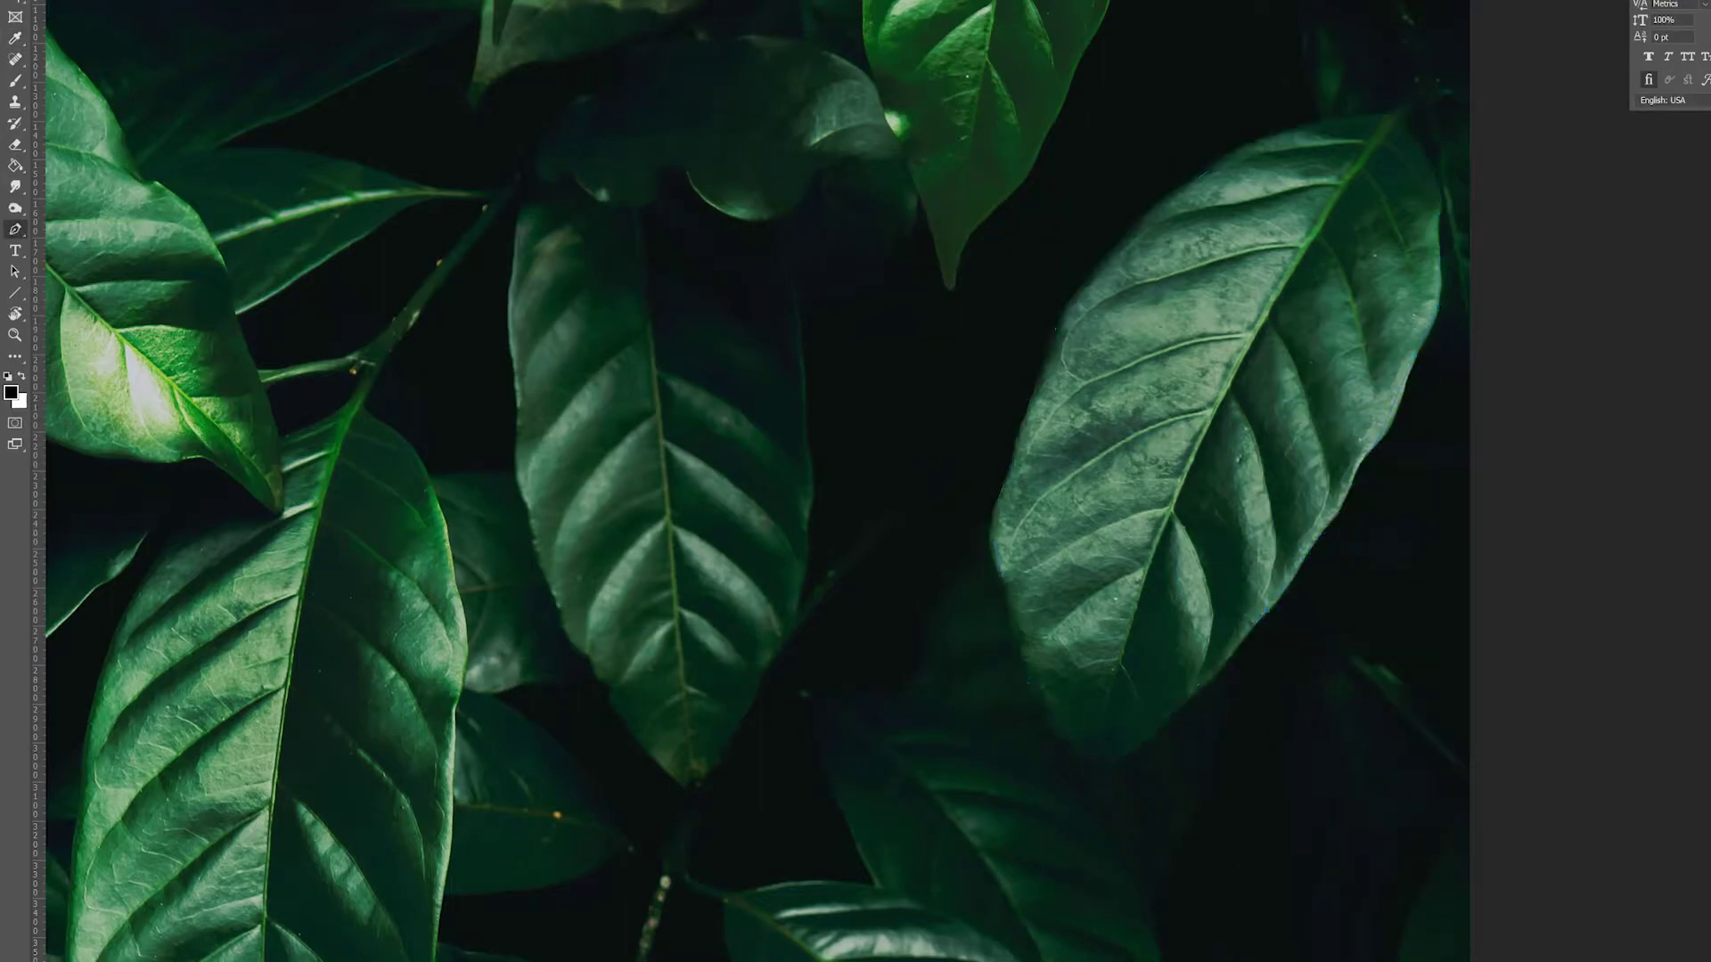
{"action": "key", "text": "Return"}
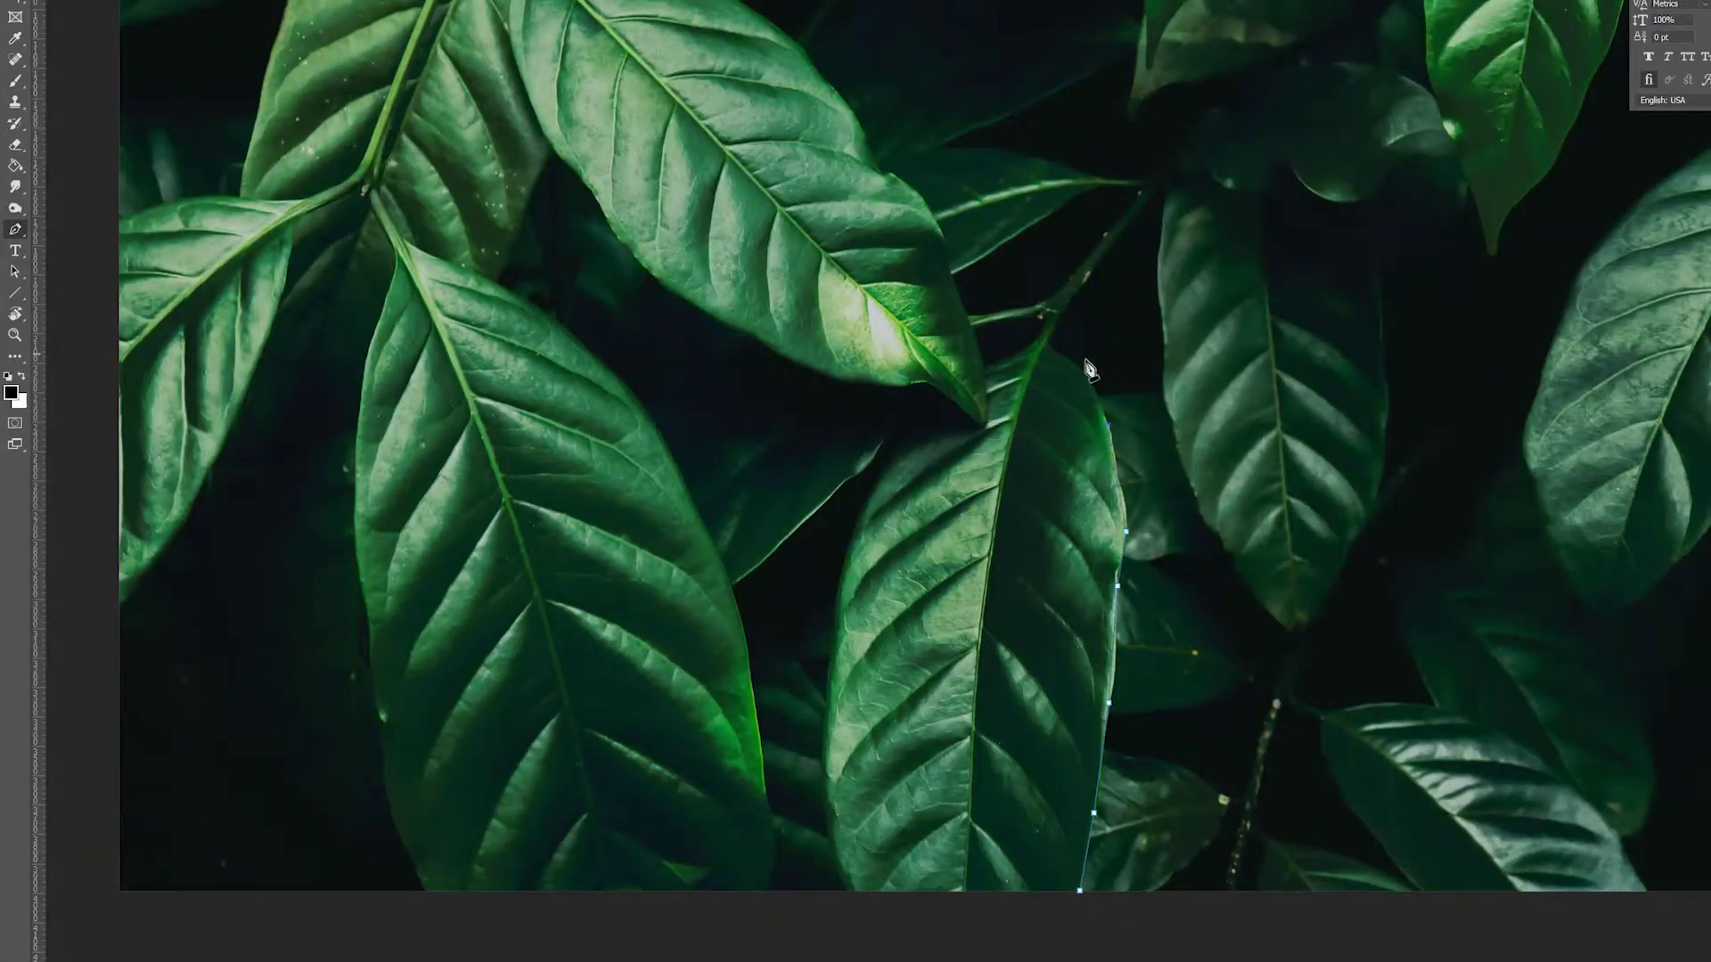
Continue the pen path from the lower middle leaf up along the branch and down the edge of the hanging leaf
{"action": "left_click", "coordinate": [1051, 331]}
{"action": "left_click", "coordinate": [1161, 212]}
{"action": "left_click", "coordinate": [1159, 294]}
{"action": "left_click", "coordinate": [1169, 401]}
{"action": "left_click", "coordinate": [1203, 534]}
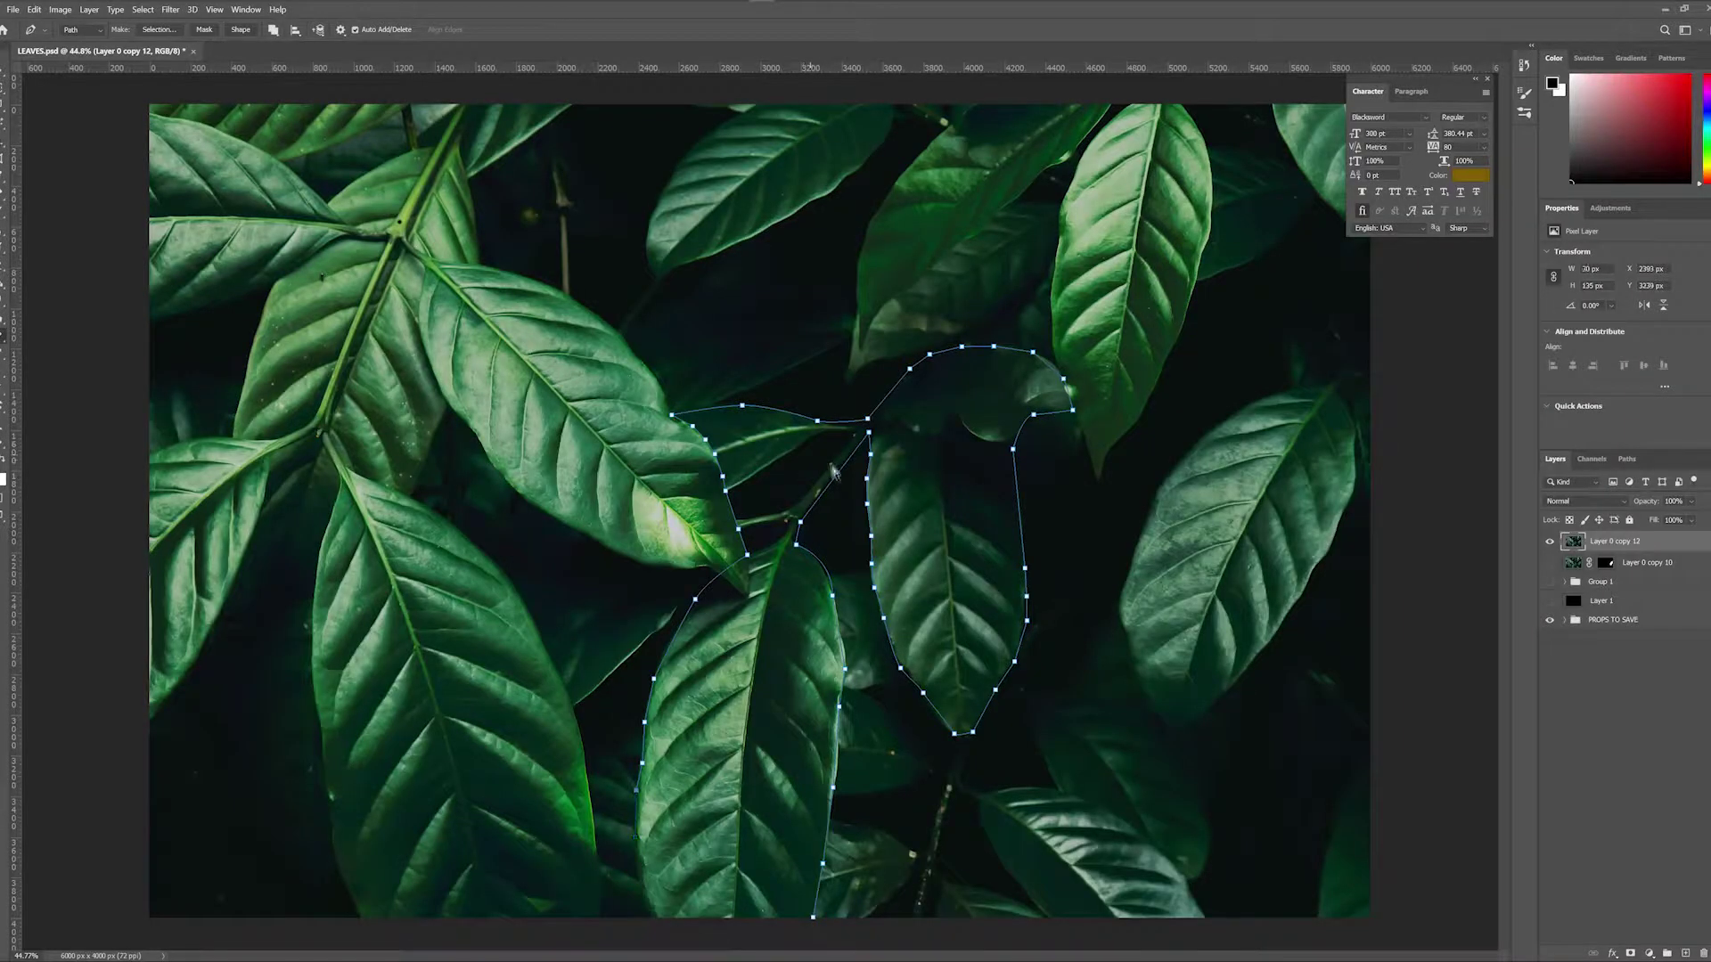
Undo the last six pen path points on the middle leaf cluster
{"action": "key", "text": "ctrl+z"}
{"action": "key", "text": "ctrl+z"}
{"action": "key", "text": "ctrl+z"}
{"action": "key", "text": "ctrl+z"}
{"action": "key", "text": "ctrl+z"}
{"action": "key", "text": "ctrl+z"}
Trace the lower edge of the small leaf and the branch, then continue the path down the lower leaf's outer edge
{"action": "left_click", "coordinate": [759, 473]}
{"action": "left_click", "coordinate": [783, 455]}
{"action": "left_click", "coordinate": [810, 439]}
{"action": "left_click", "coordinate": [851, 433]}
{"action": "left_click", "coordinate": [828, 478]}
{"action": "left_click", "coordinate": [783, 533]}
{"action": "left_click", "coordinate": [752, 558]}
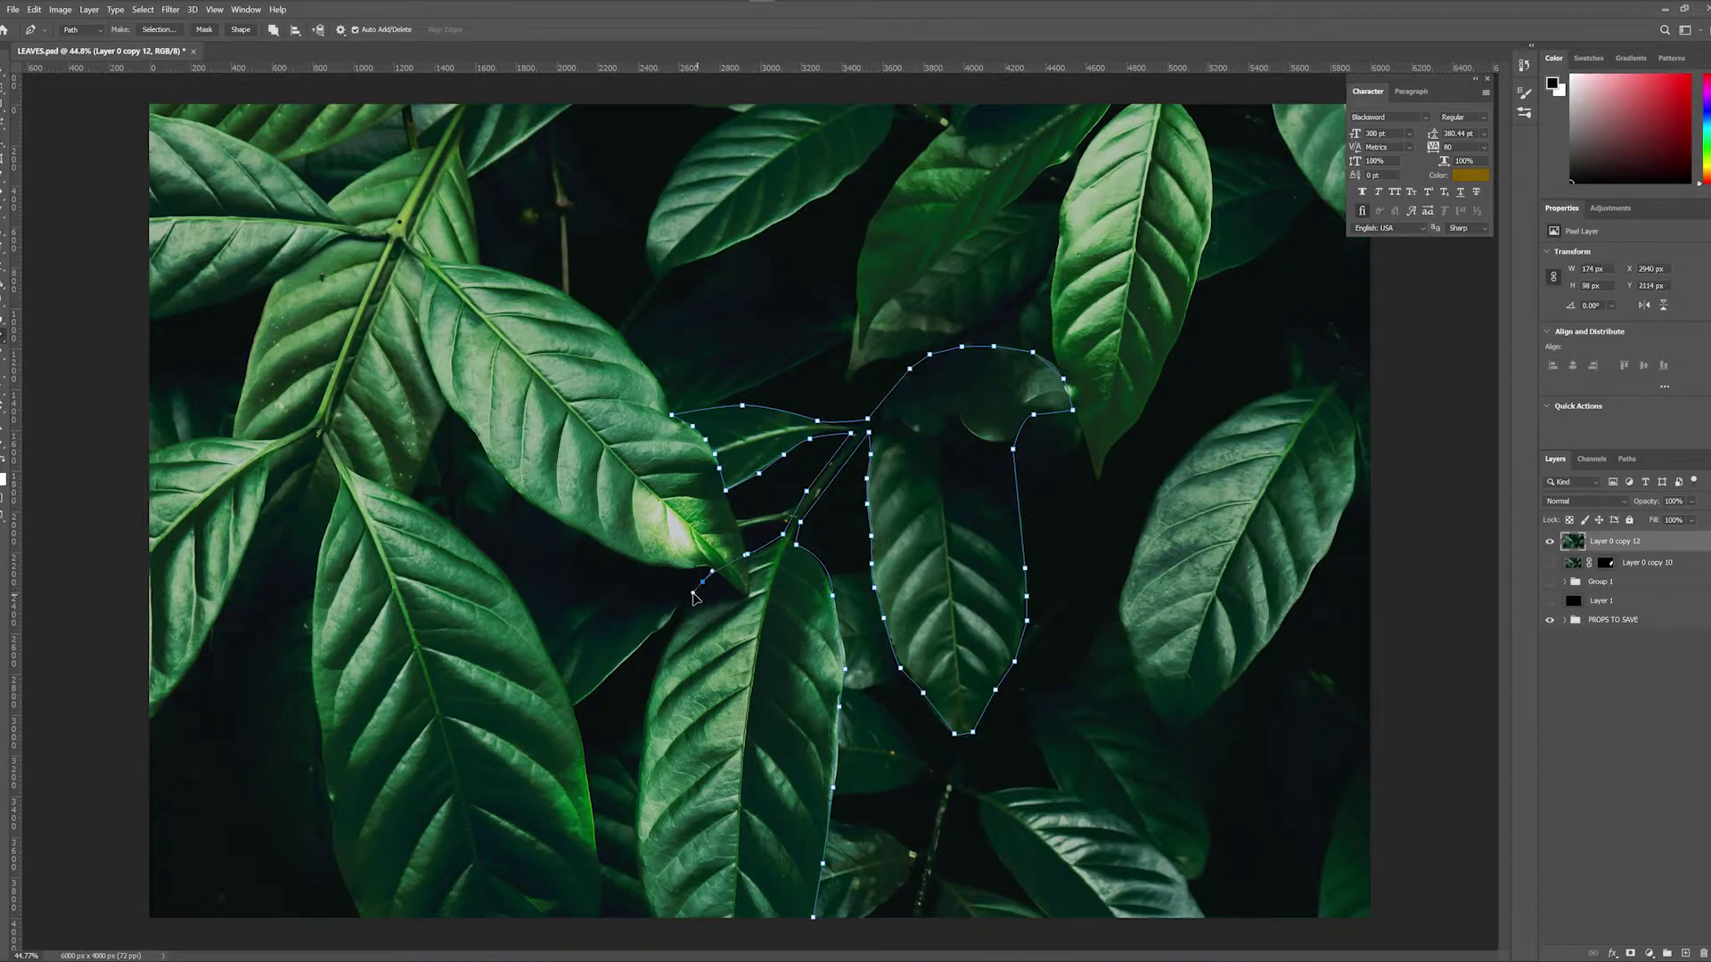
{"action": "left_click", "coordinate": [640, 891]}
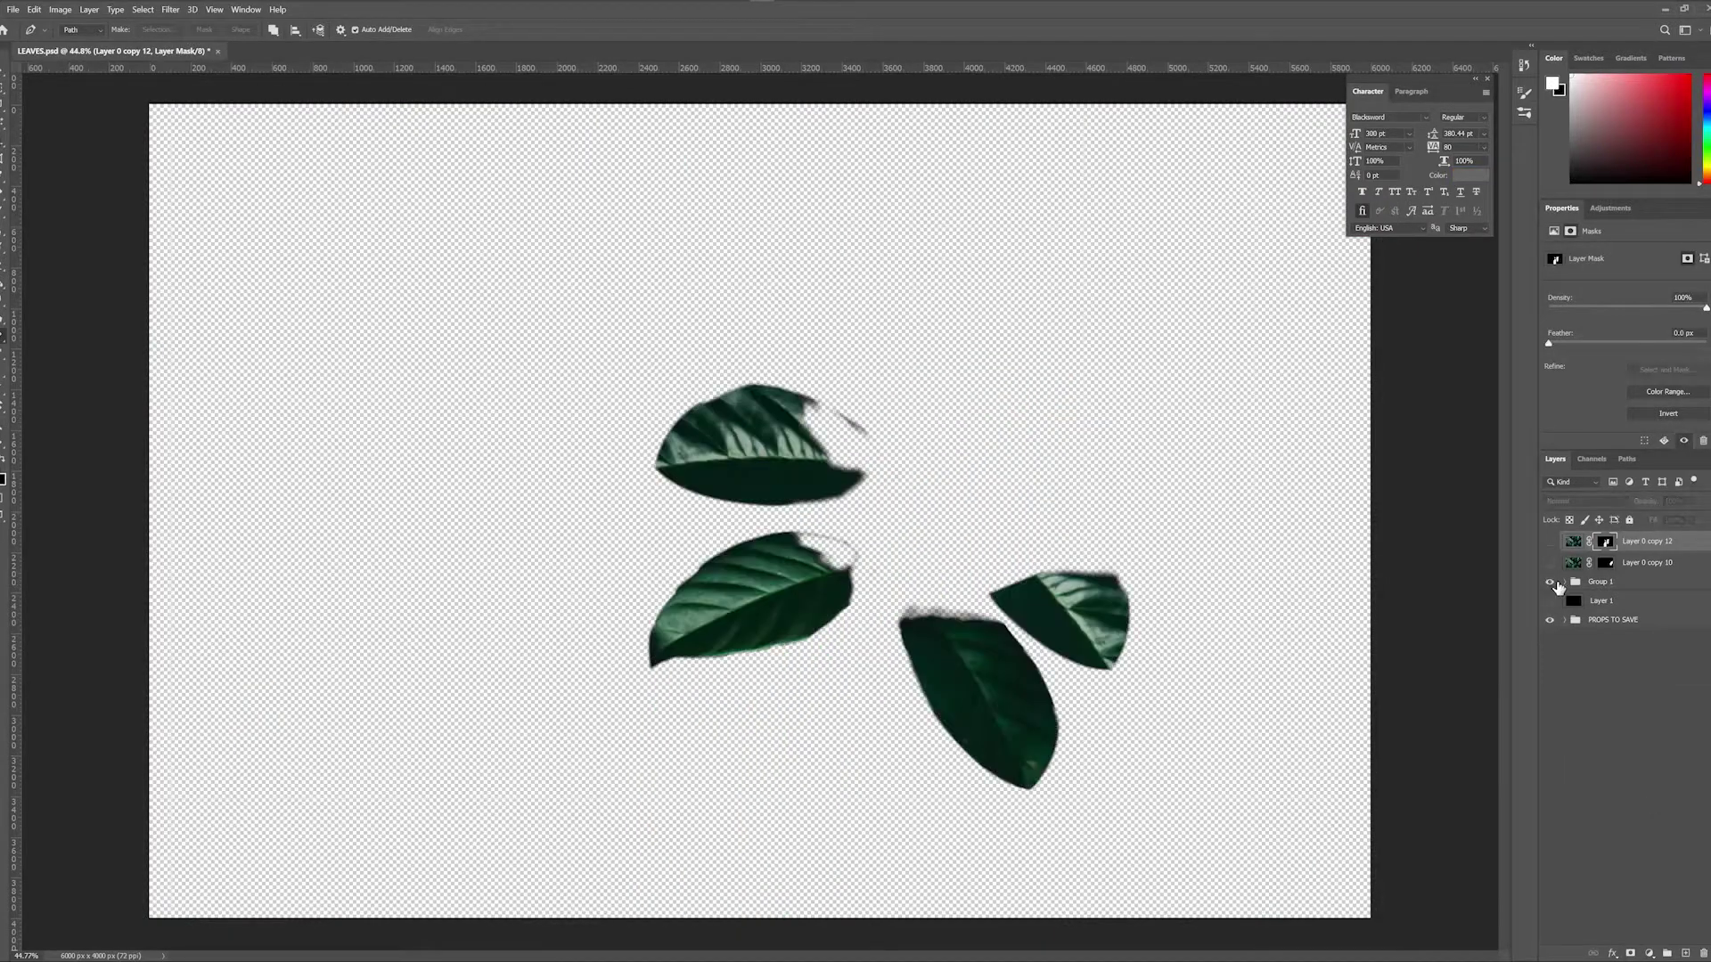
Isolate and expand the PROPS TO SAVE group, hide Layer 4 copy and compare the cutouts with Layer 0 copy 7
{"action": "left_click", "coordinate": [1565, 620]}
{"action": "left_click", "coordinate": [1549, 621], "text": "alt"}
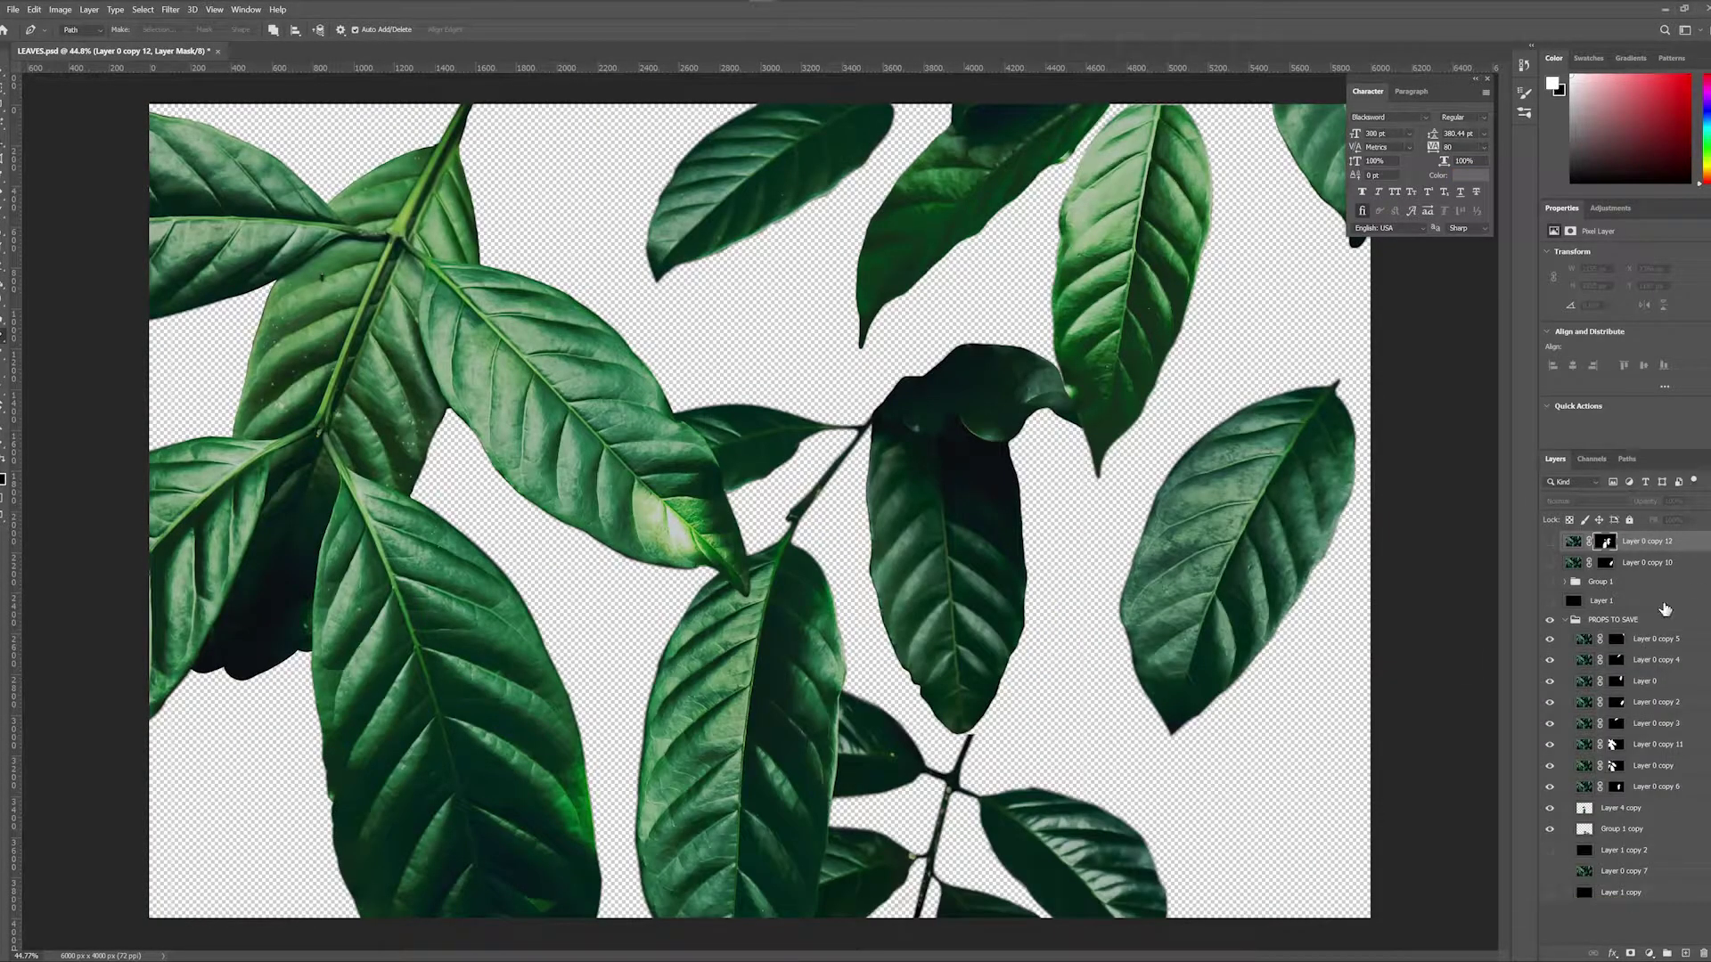
{"action": "left_click", "coordinate": [1551, 830]}
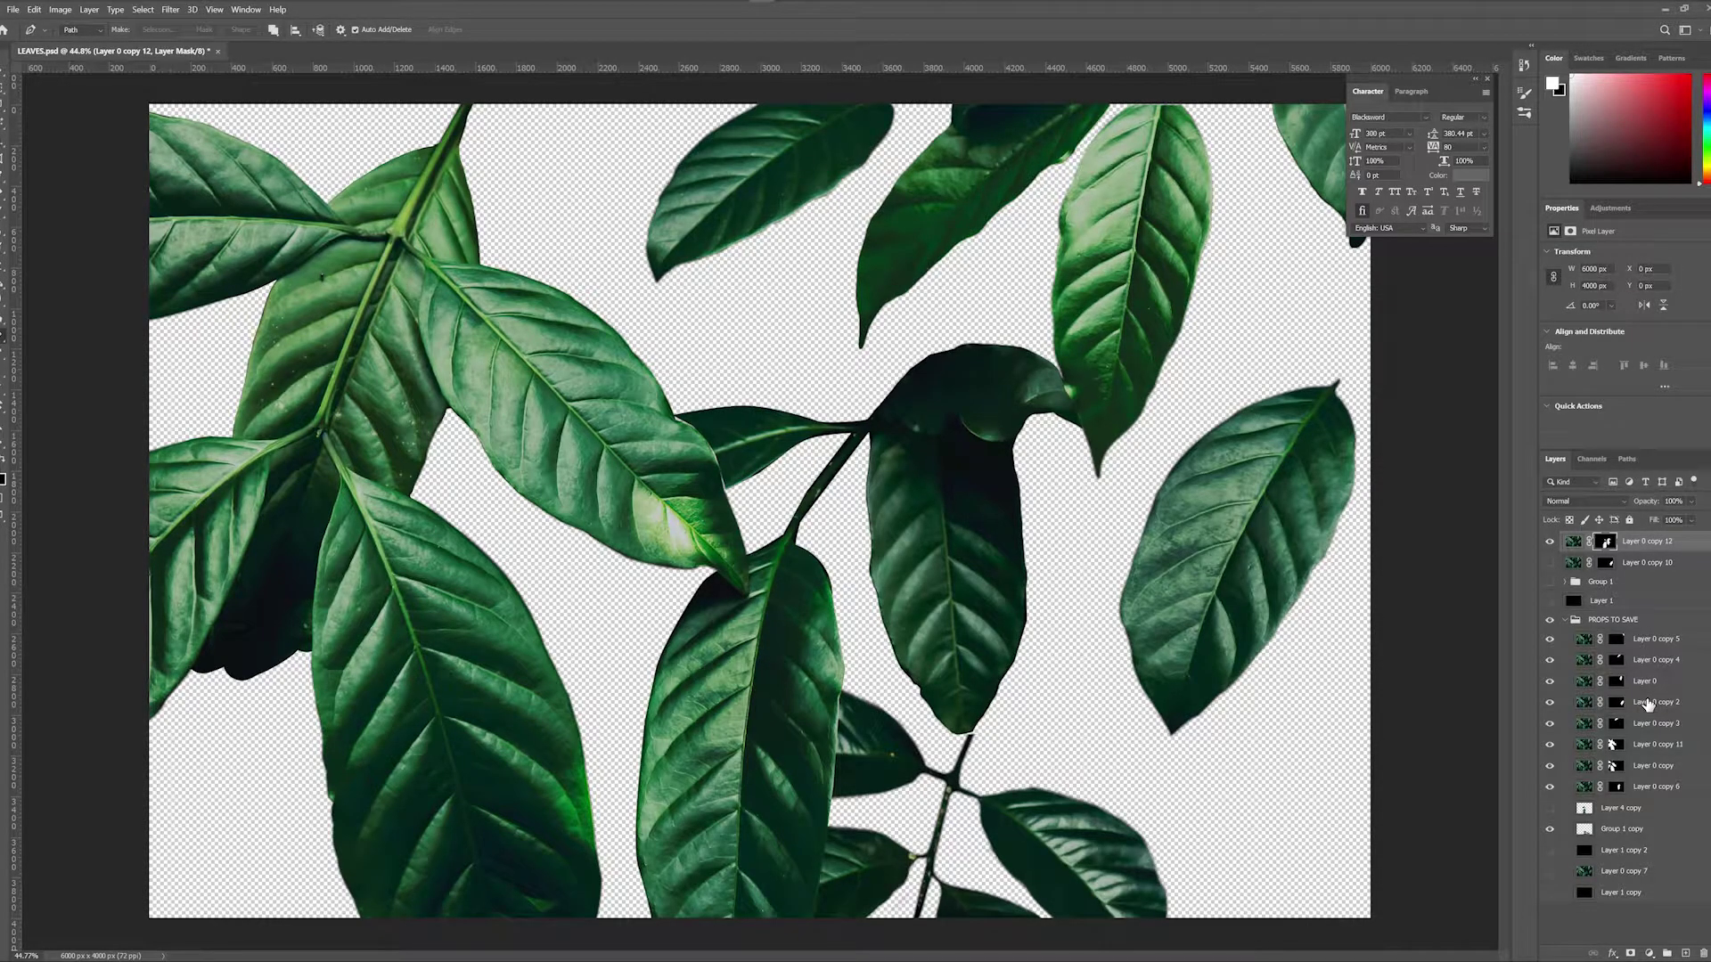
{"action": "left_click", "coordinate": [1551, 872]}
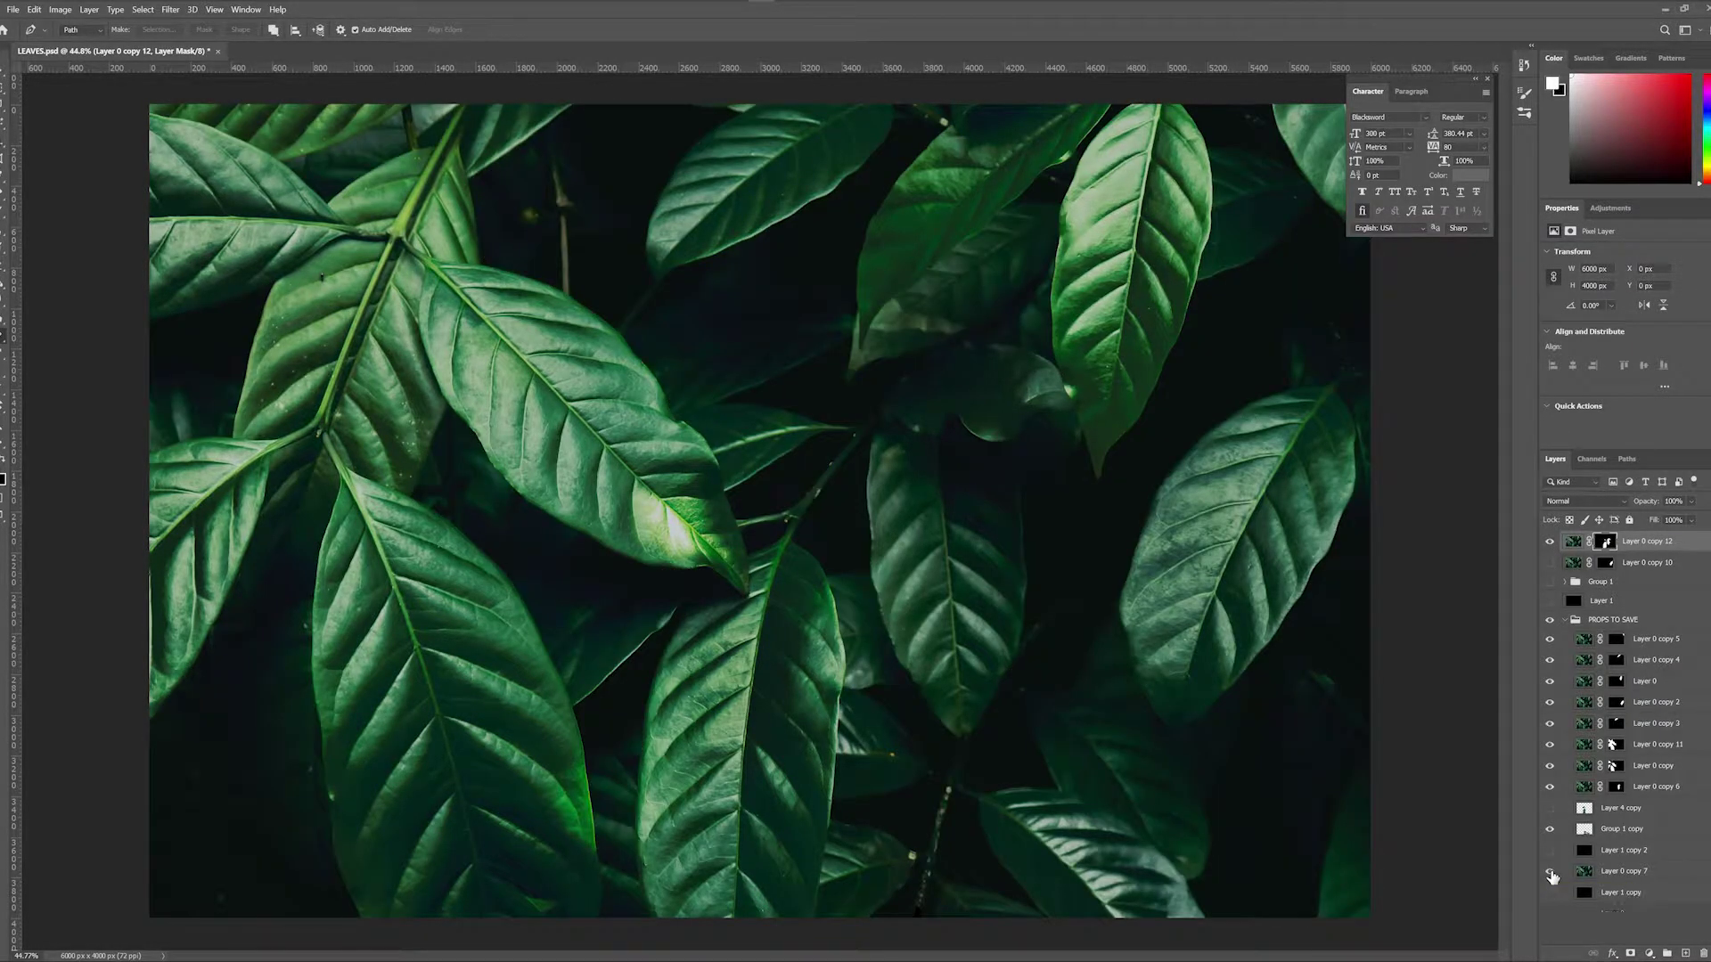
{"action": "left_click", "coordinate": [1550, 872]}
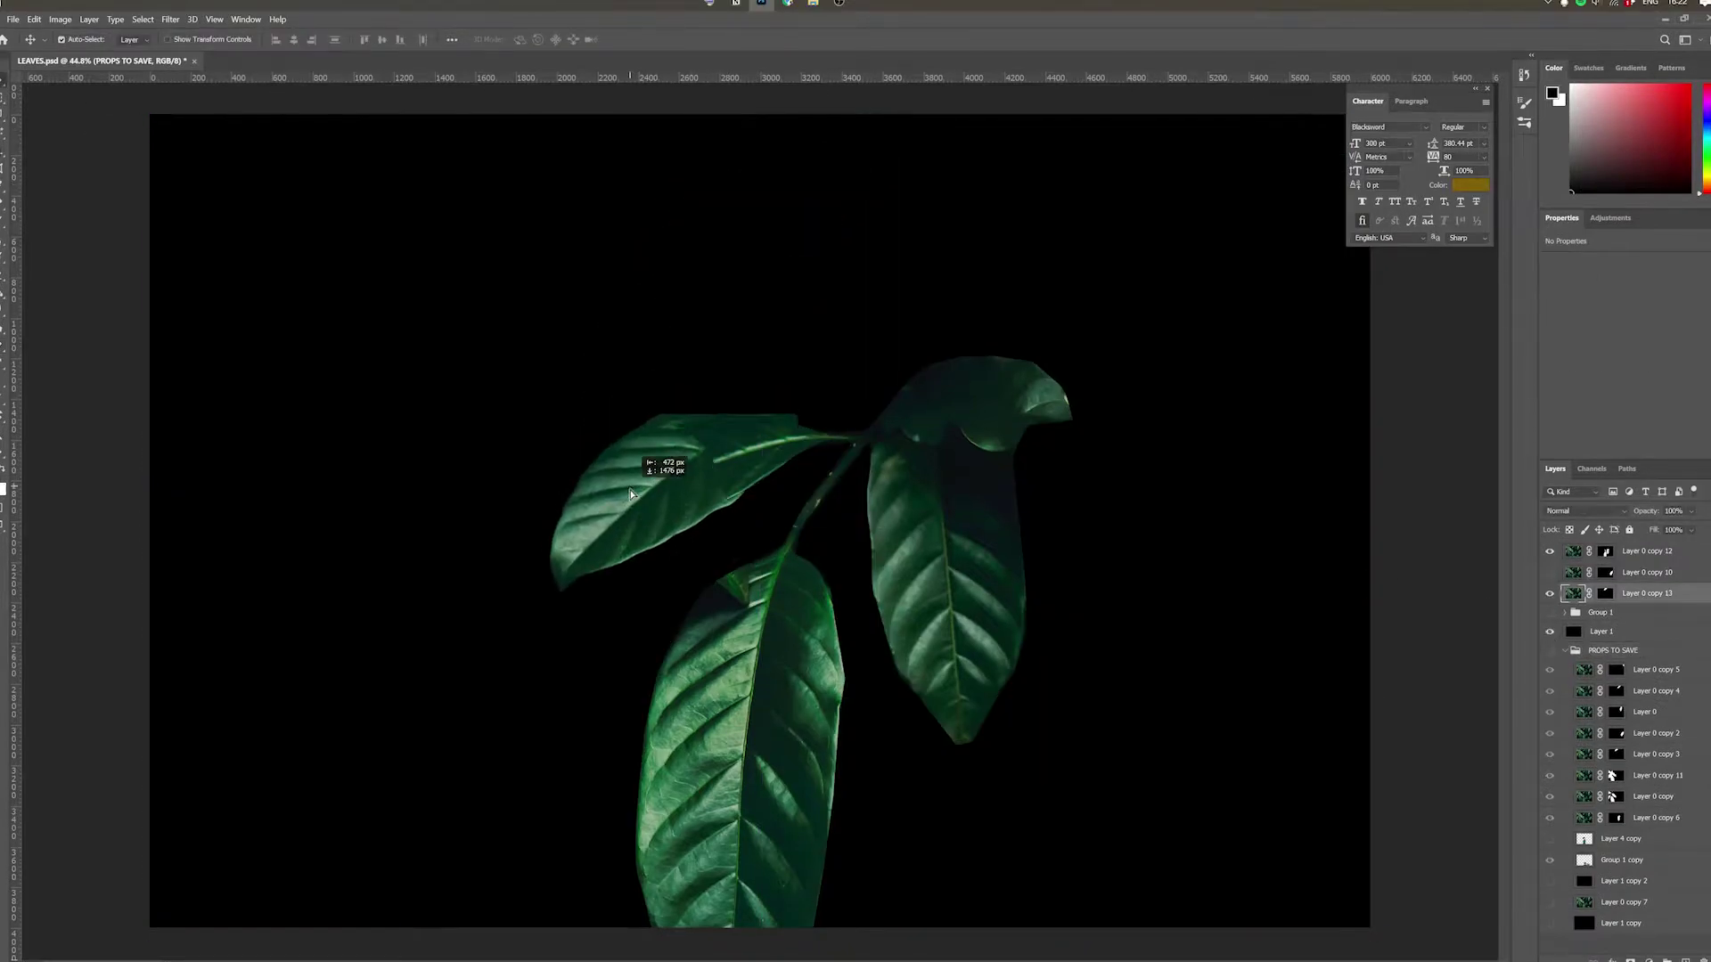
Free-transform Layer 0 copy 13, rotating the added leaf about 12° and placing it over the small leaf beside the branch
{"action": "scroll", "coordinate": [708, 514], "scroll_direction": "up", "scroll_amount": 3}
{"action": "key", "text": "ctrl+t"}
{"action": "left_click_drag", "start_coordinate": [761, 373], "coordinate": [659, 473]}
{"action": "scroll", "coordinate": [580, 356], "scroll_direction": "down", "scroll_amount": 1}
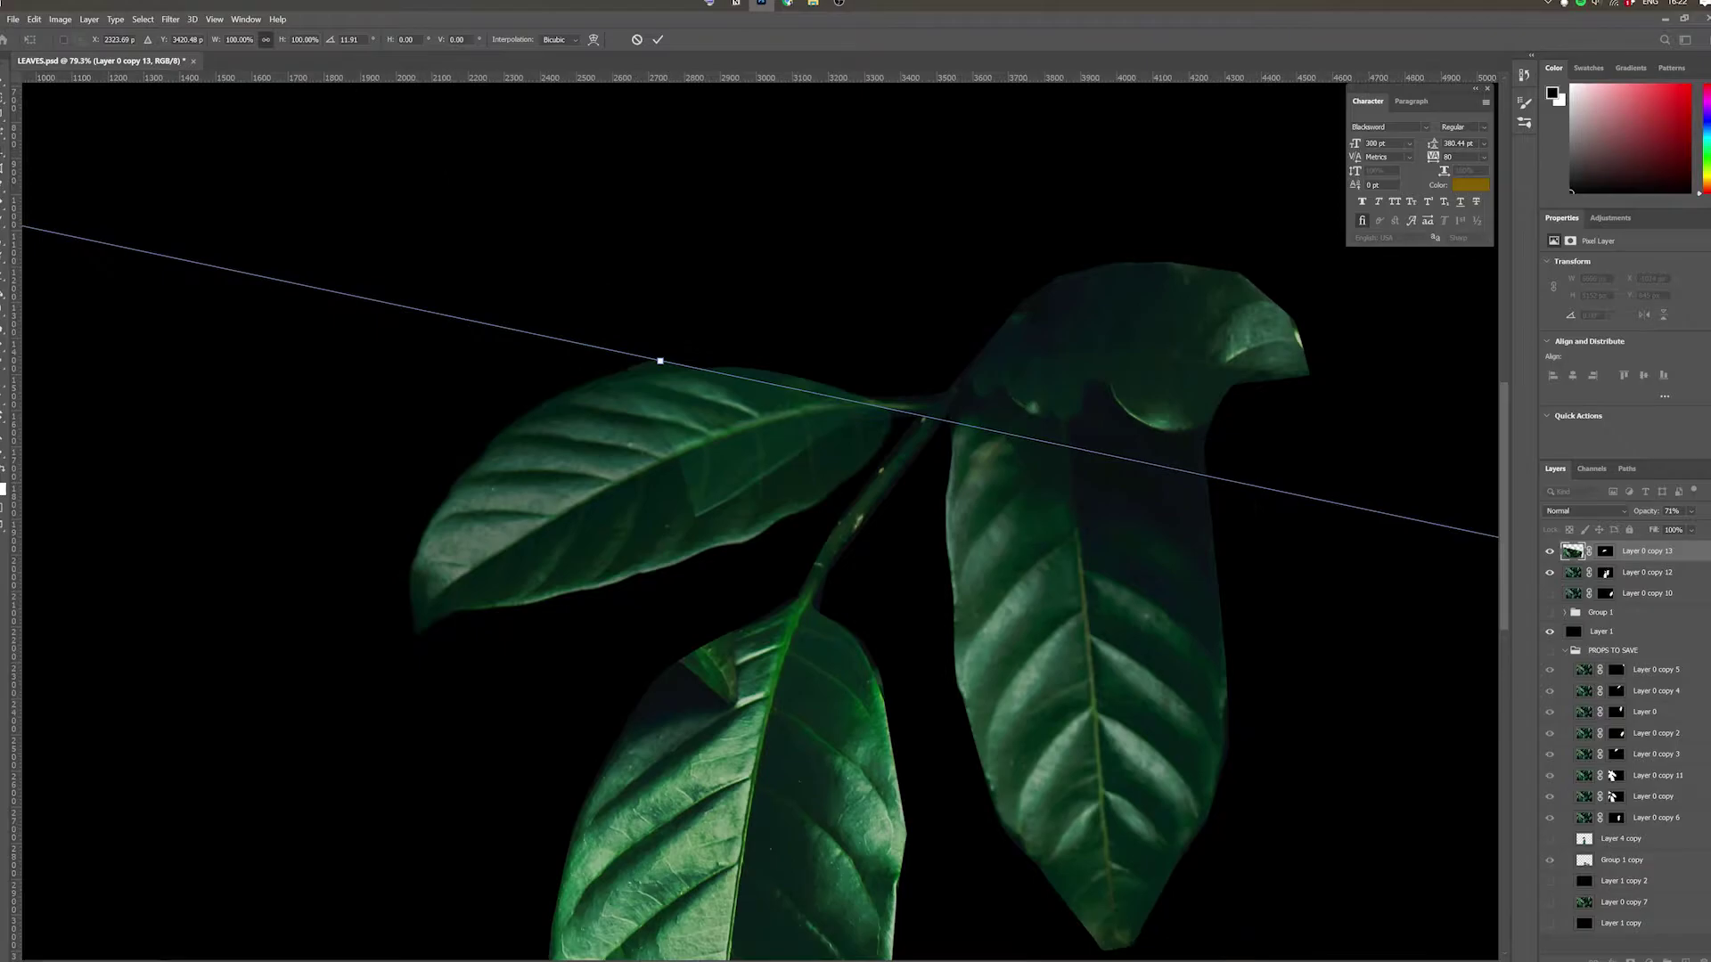
Scale the added leaf down to about 83%, adjust its angle and align its midrib with the small leaf's stem
{"action": "scroll", "coordinate": [764, 495], "scroll_direction": "down", "scroll_amount": 5}
{"action": "left_click_drag", "start_coordinate": [1164, 526], "coordinate": [1062, 515]}
{"action": "left_click_drag", "start_coordinate": [684, 493], "coordinate": [731, 493]}
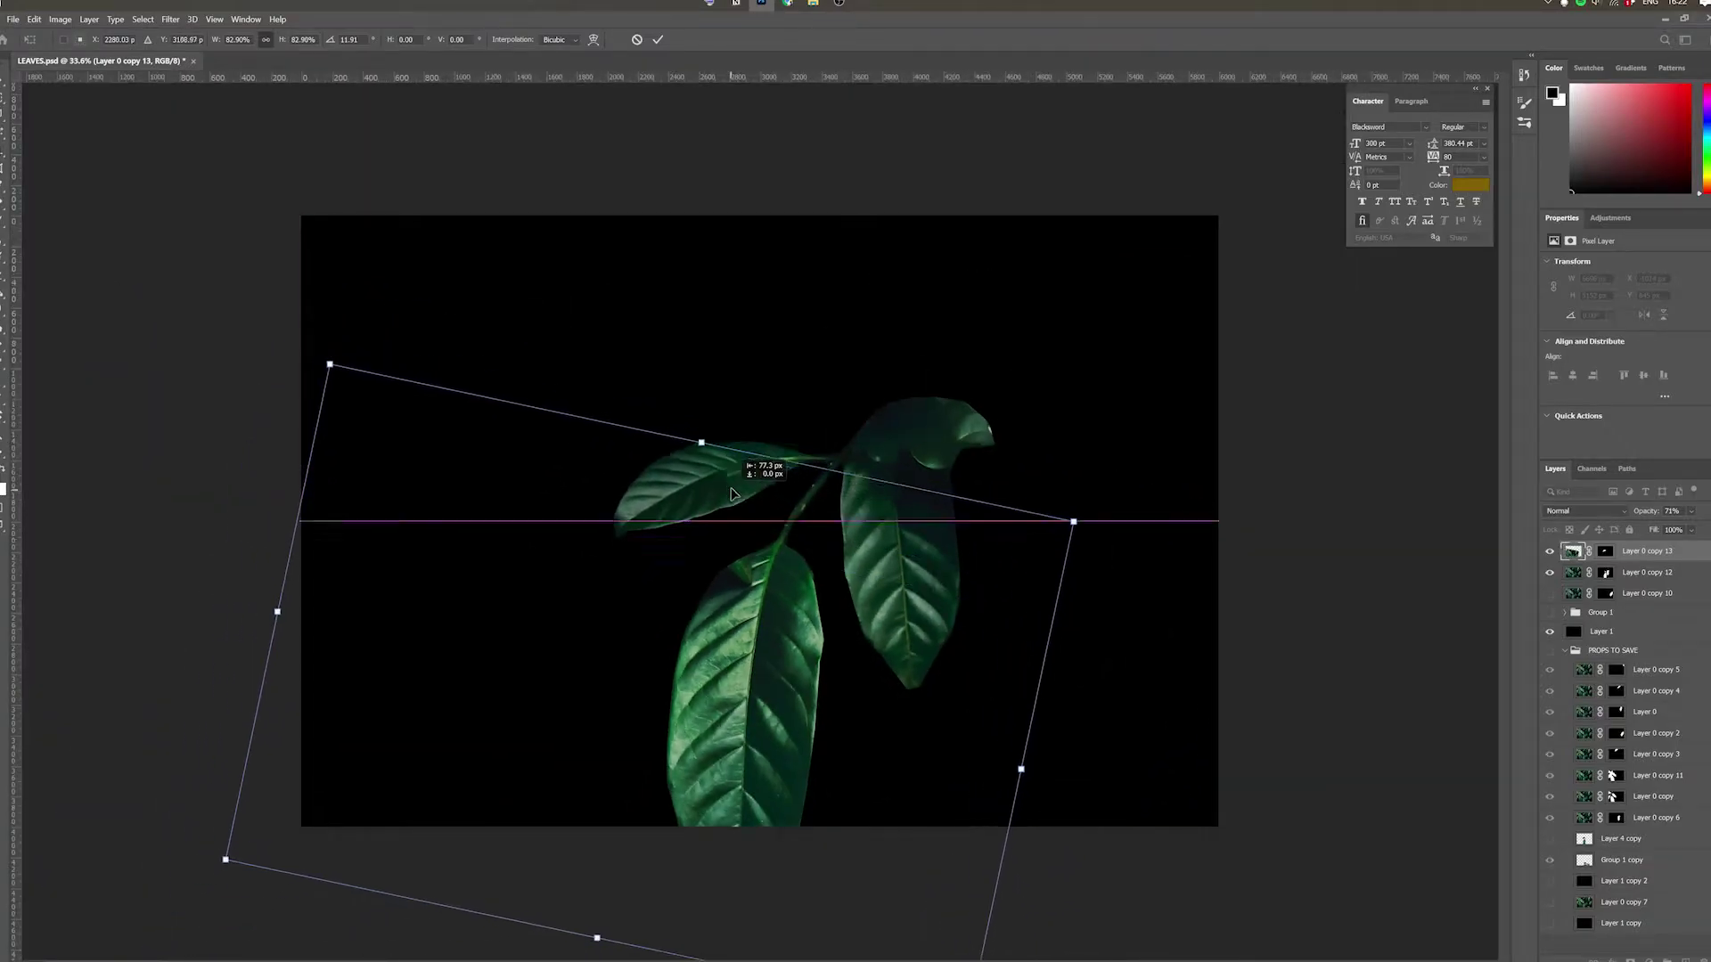
{"action": "left_click_drag", "start_coordinate": [1073, 521], "coordinate": [1060, 544]}
{"action": "scroll", "coordinate": [745, 466], "scroll_direction": "up", "scroll_amount": 5}
{"action": "mouse_move", "coordinate": [745, 466]}
{"action": "left_mouse_down"}
{"action": "mouse_move", "coordinate": [704, 483]}
{"action": "mouse_move", "coordinate": [722, 481]}
{"action": "left_mouse_up"}
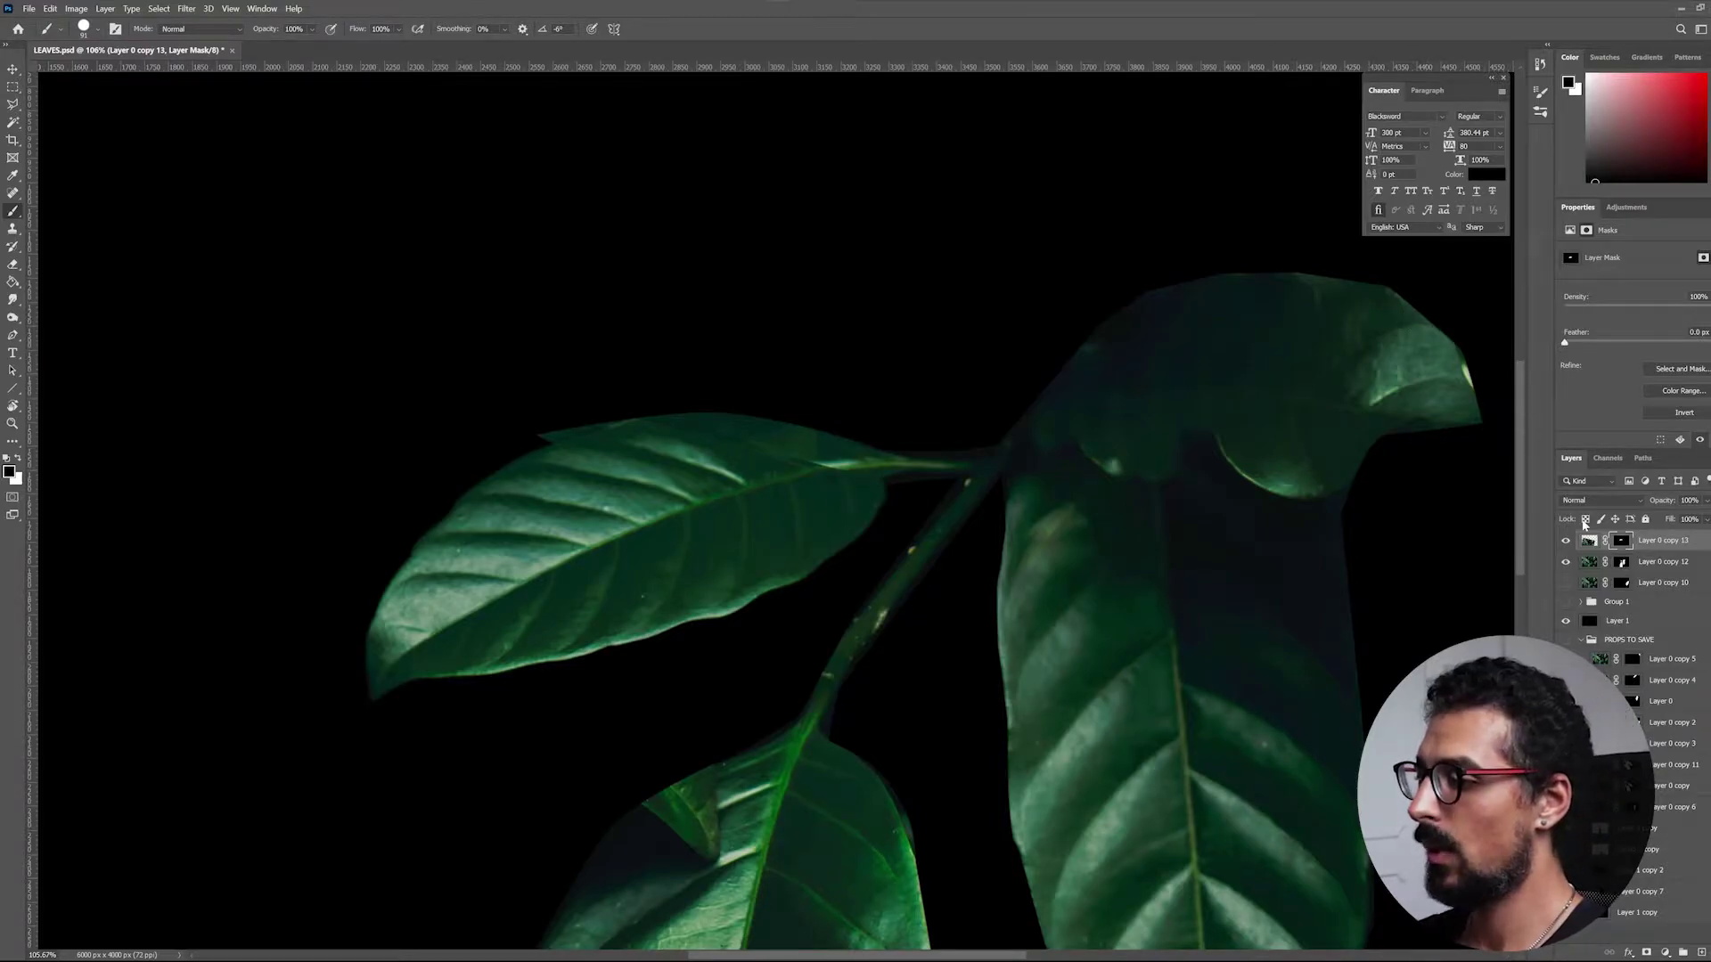
Set the brush hardness to about 70% and paint black on Layer 0 copy 13's mask to trim the leaf's rounded edge near the stem
{"action": "left_click", "coordinate": [1621, 562]}
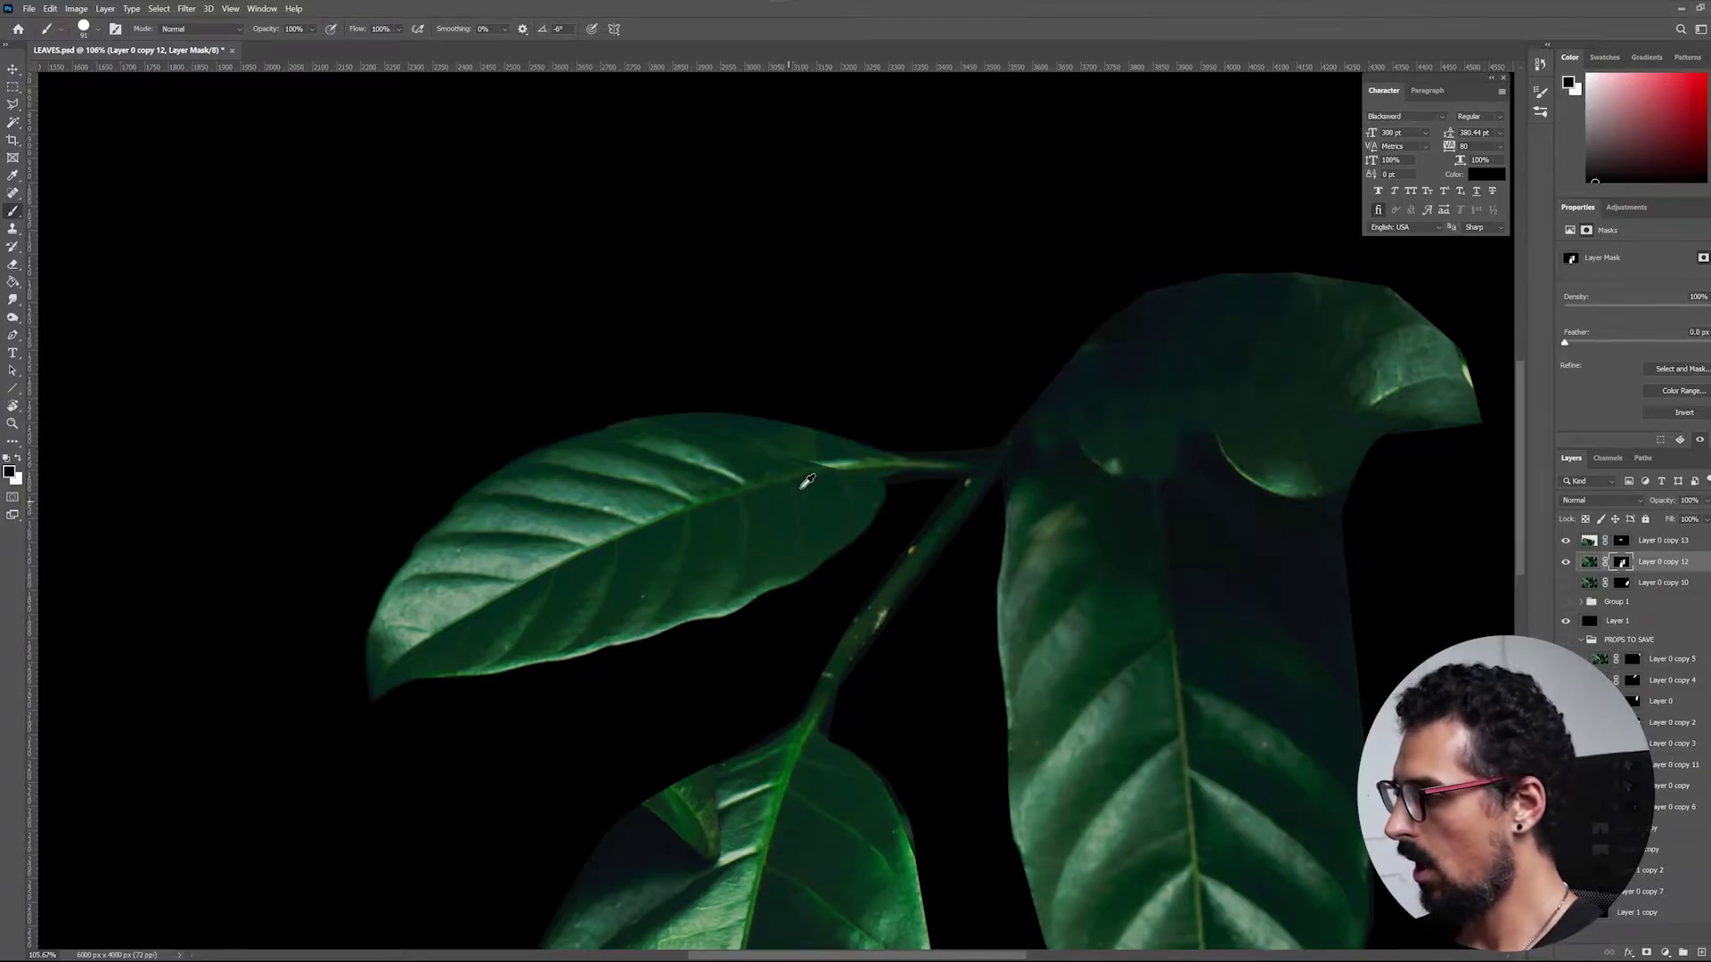
{"action": "scroll", "coordinate": [799, 488], "scroll_direction": "up", "scroll_amount": 4}
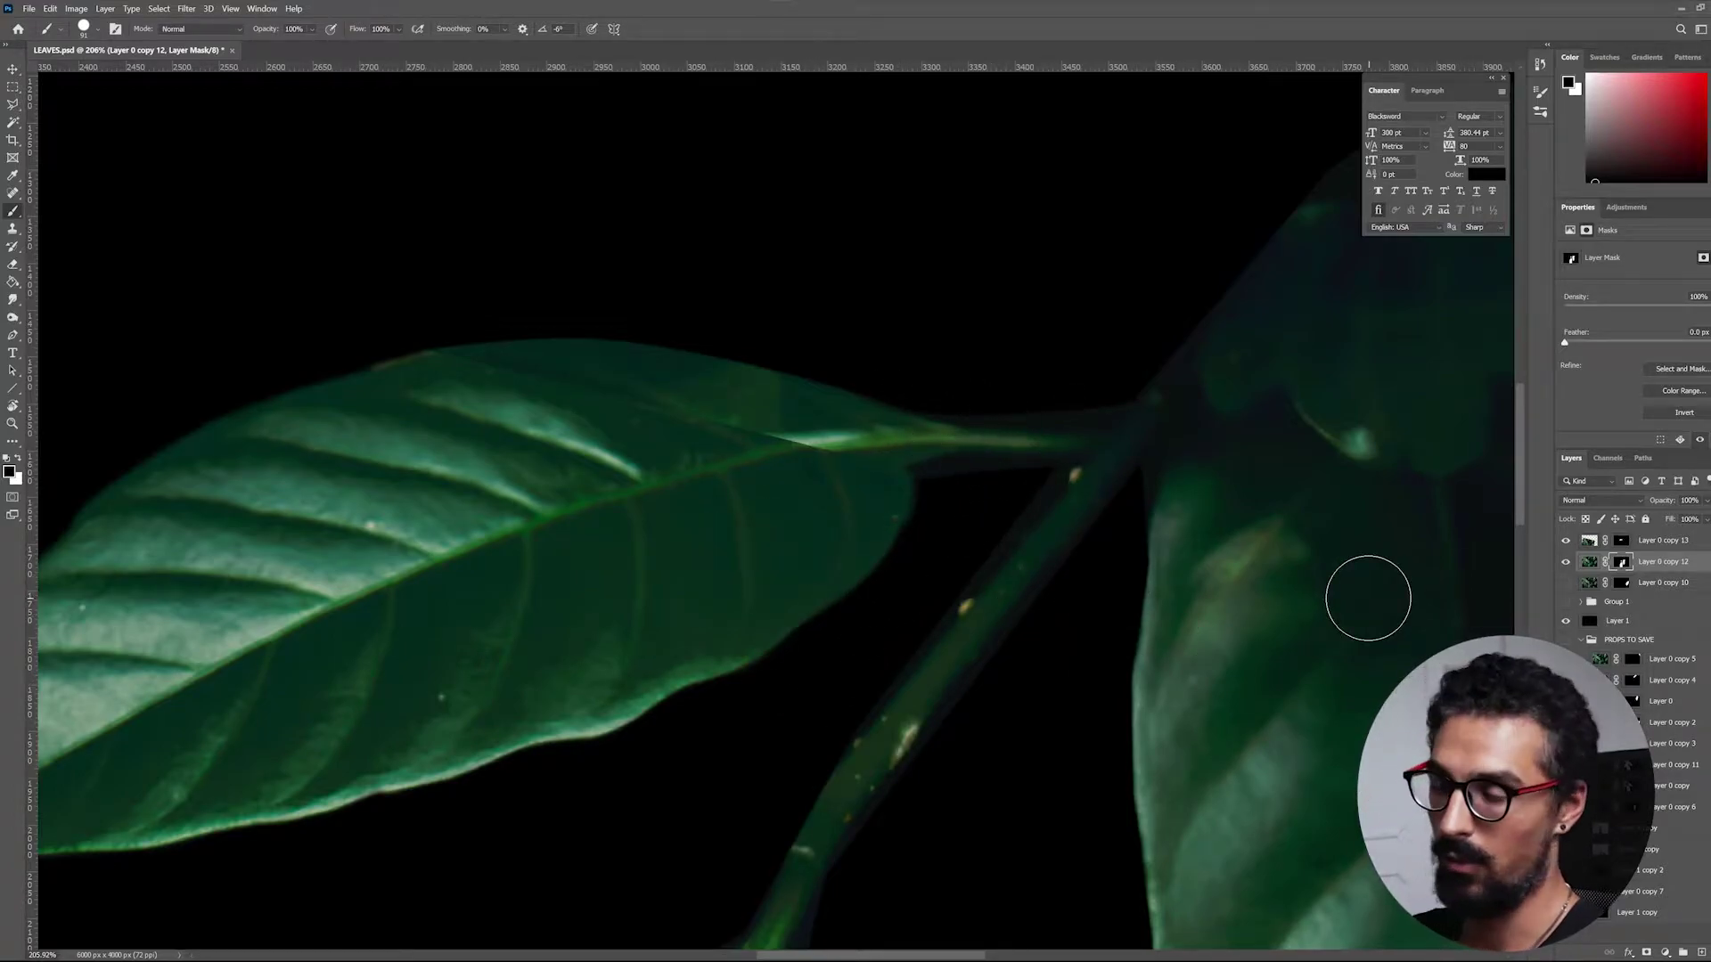
{"action": "left_click", "coordinate": [1621, 540]}
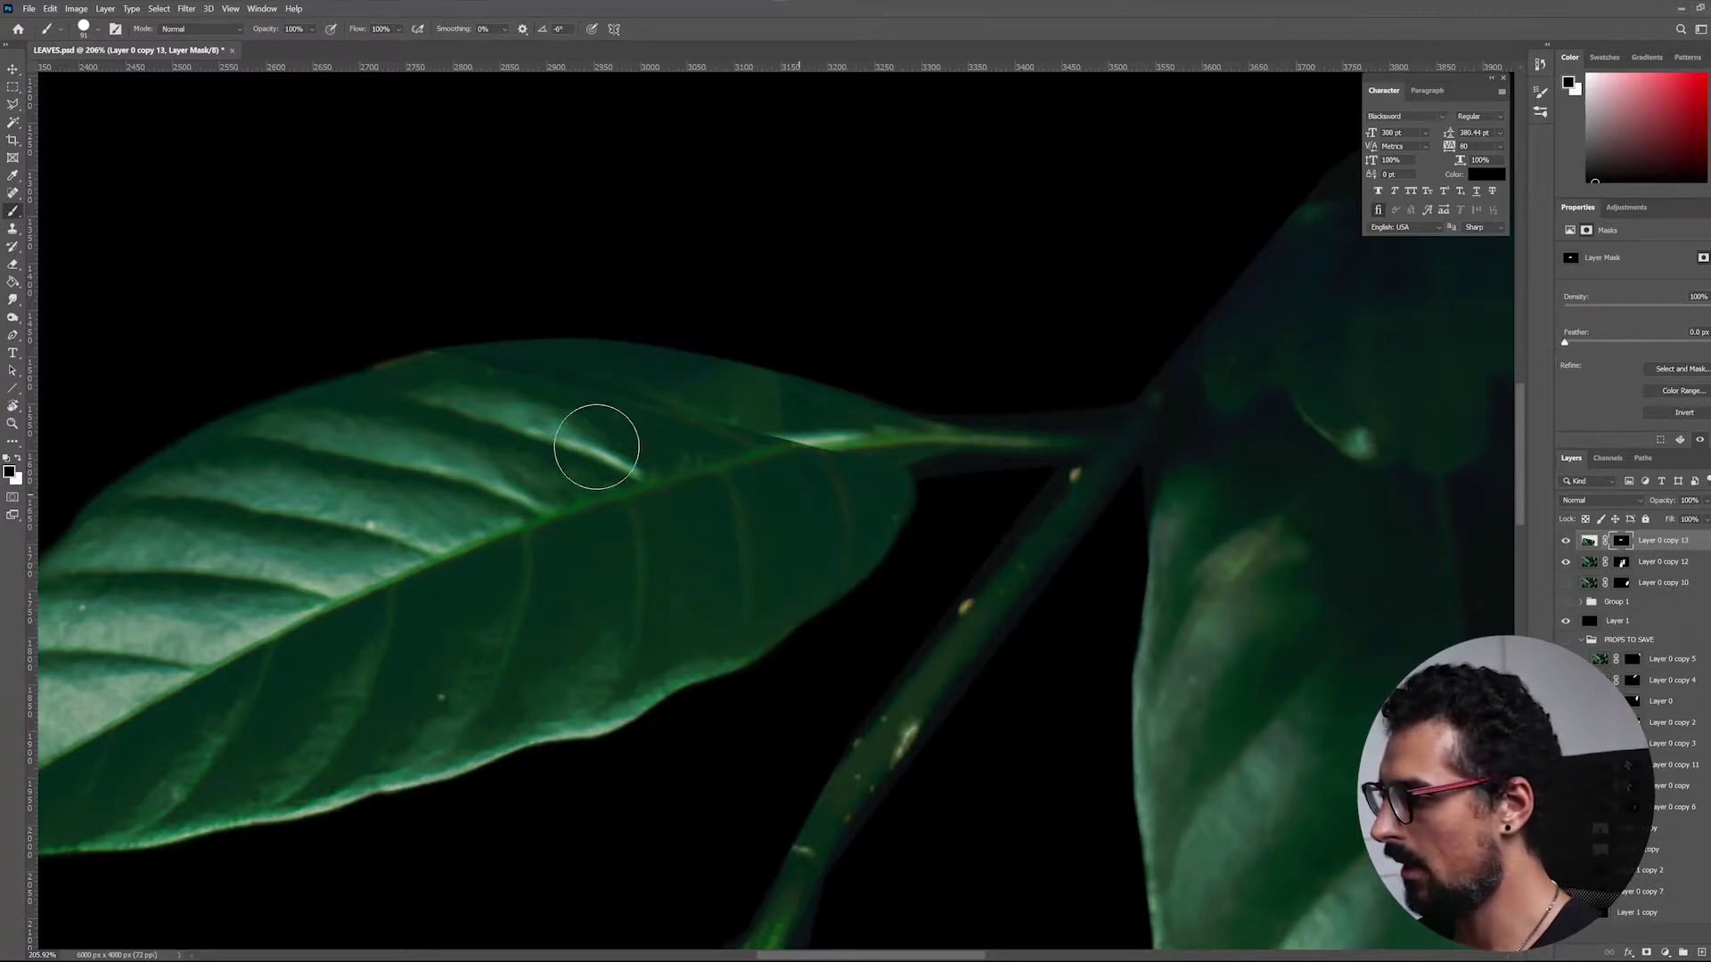
{"action": "right_click", "coordinate": [683, 348]}
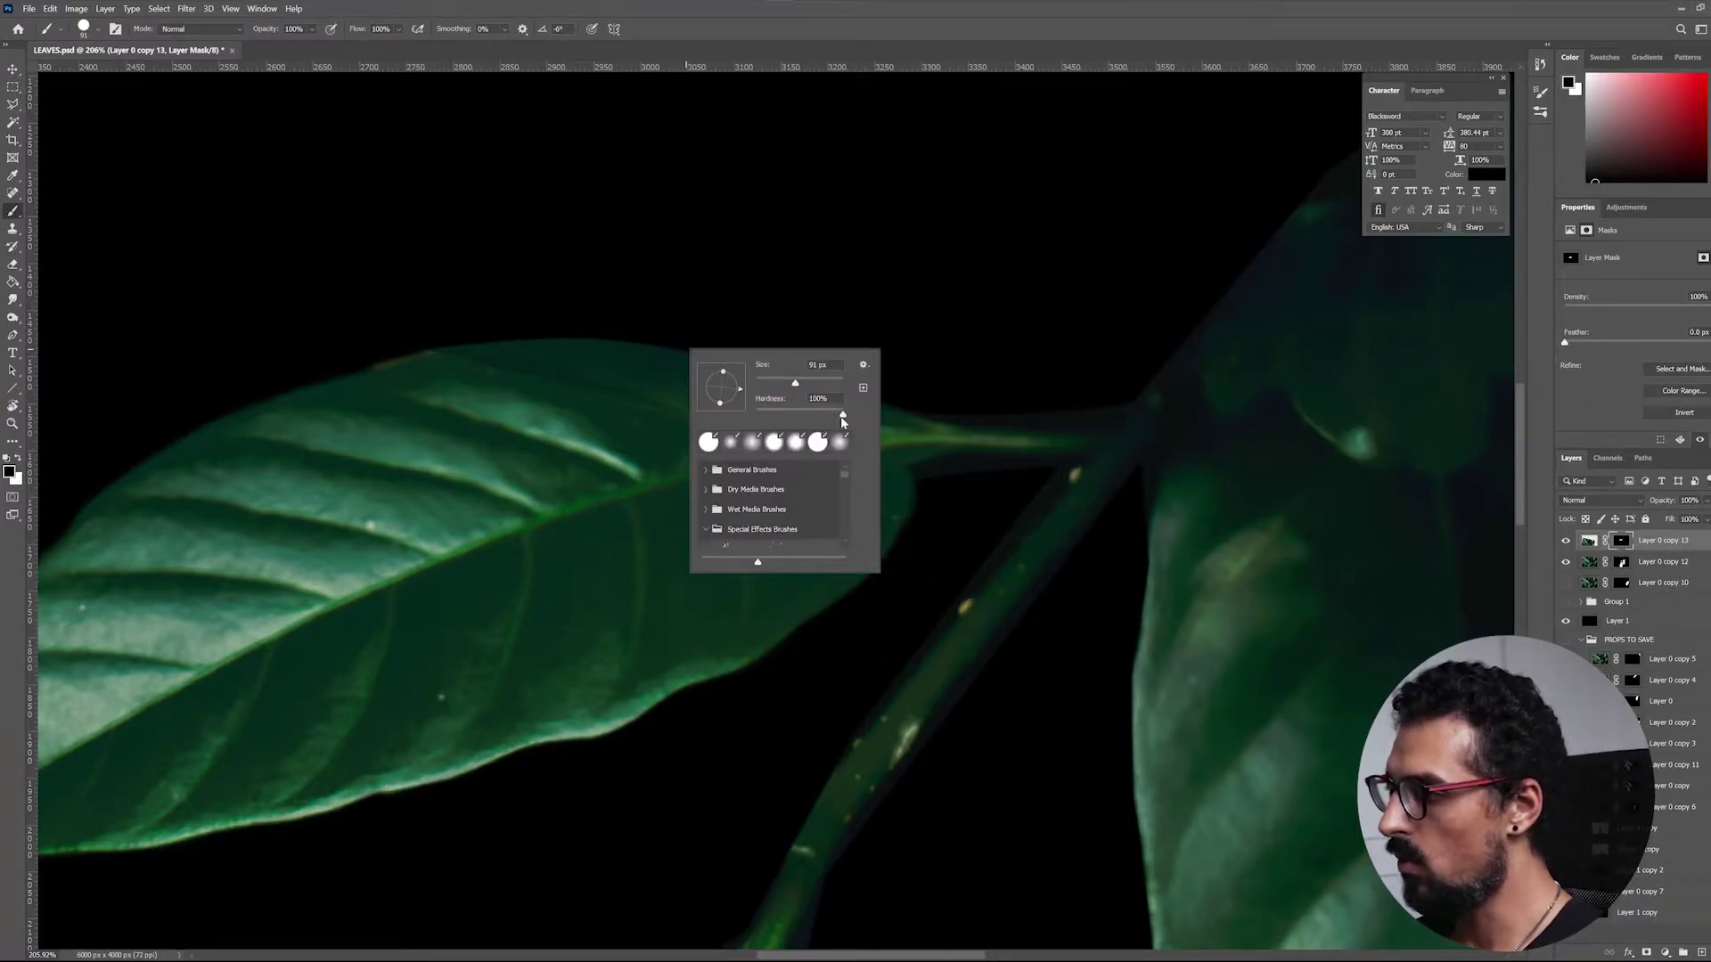
{"action": "left_click_drag", "start_coordinate": [843, 417], "coordinate": [817, 417]}
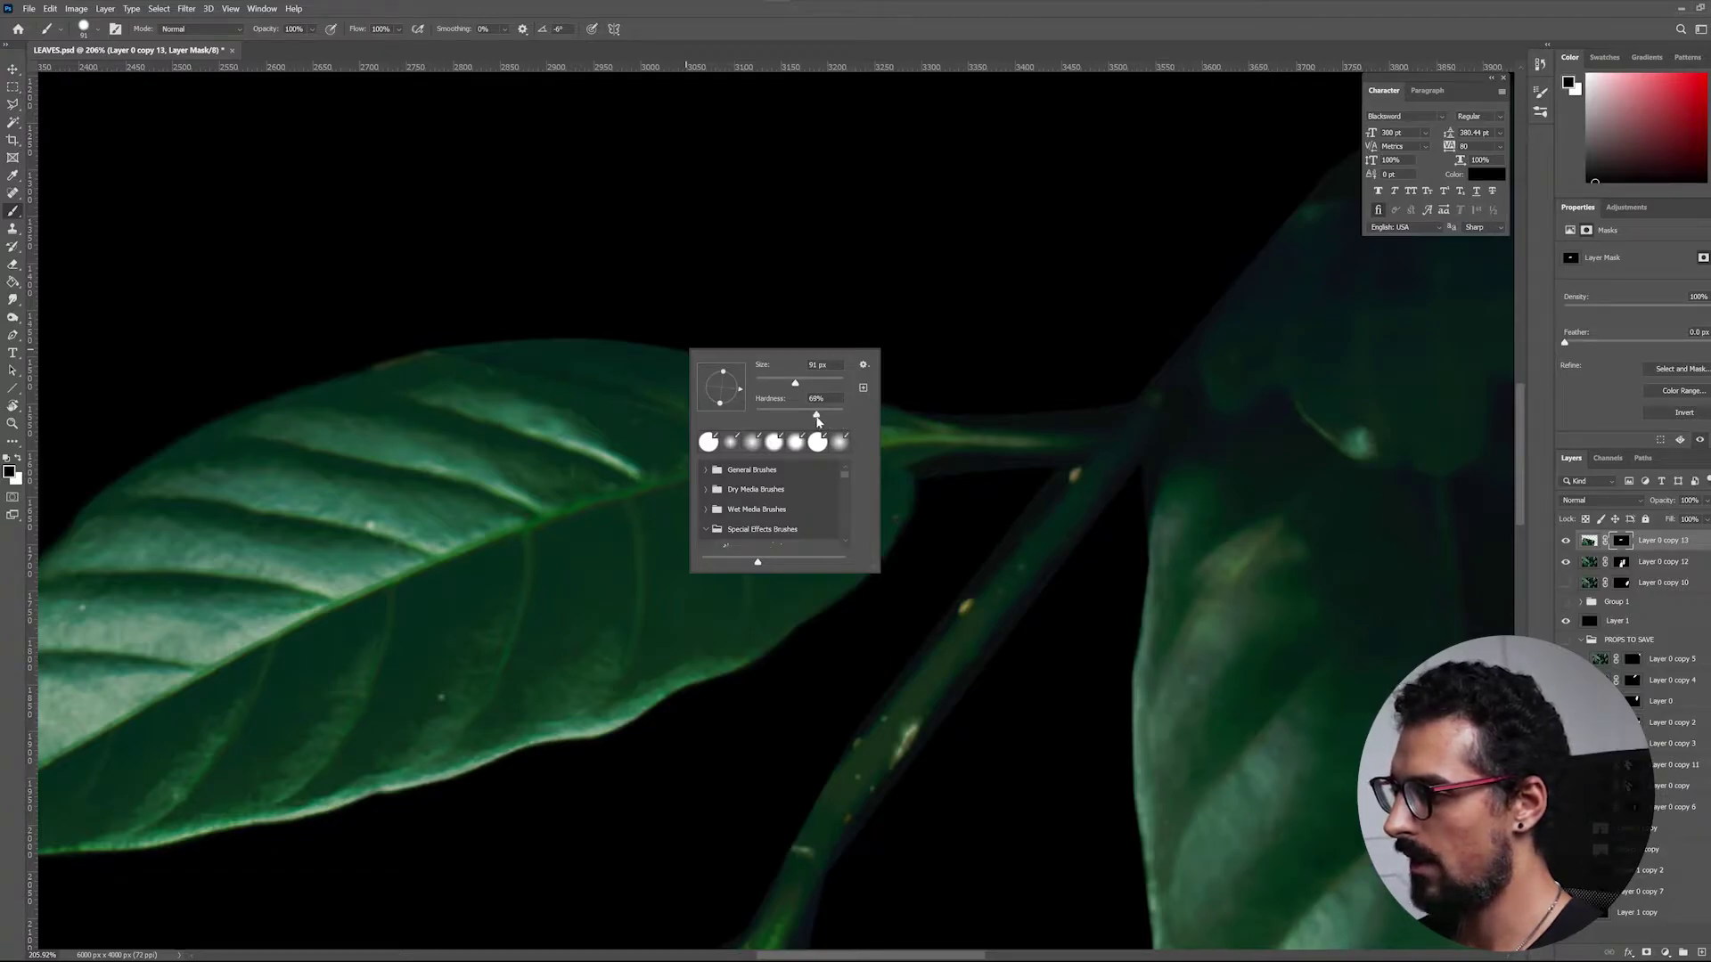
{"action": "left_click", "coordinate": [618, 812]}
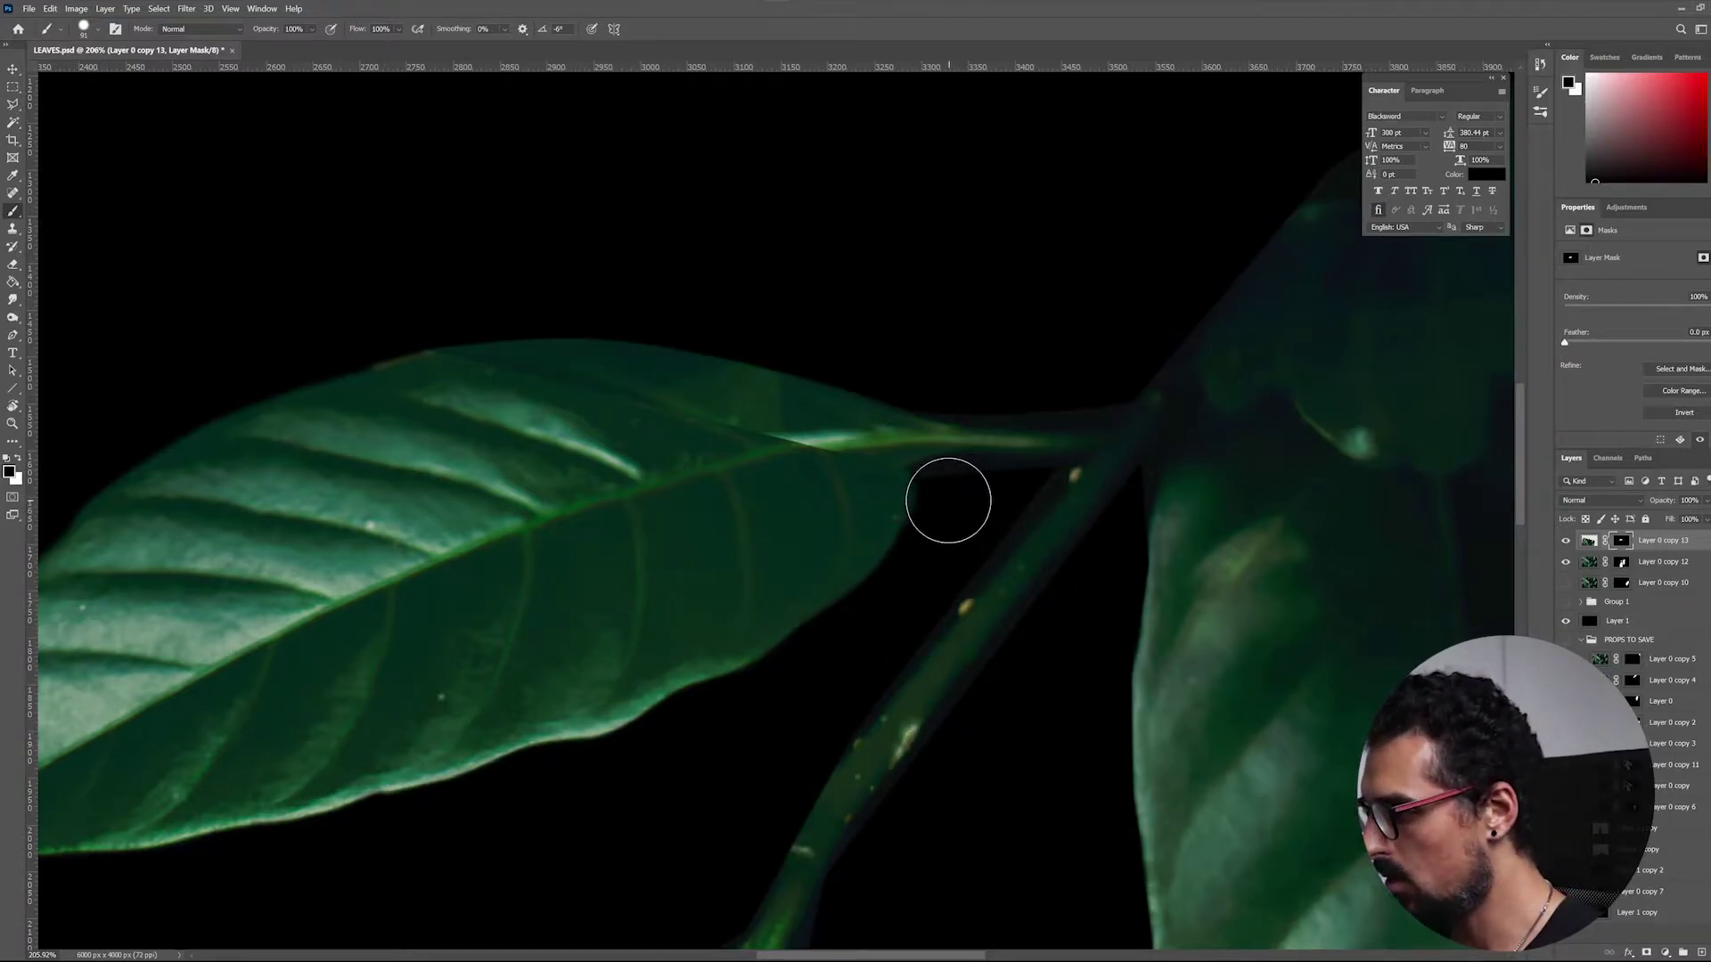
{"action": "mouse_move", "coordinate": [944, 501]}
{"action": "left_mouse_down"}
{"action": "mouse_move", "coordinate": [908, 523]}
{"action": "mouse_move", "coordinate": [847, 644]}
{"action": "left_mouse_up"}
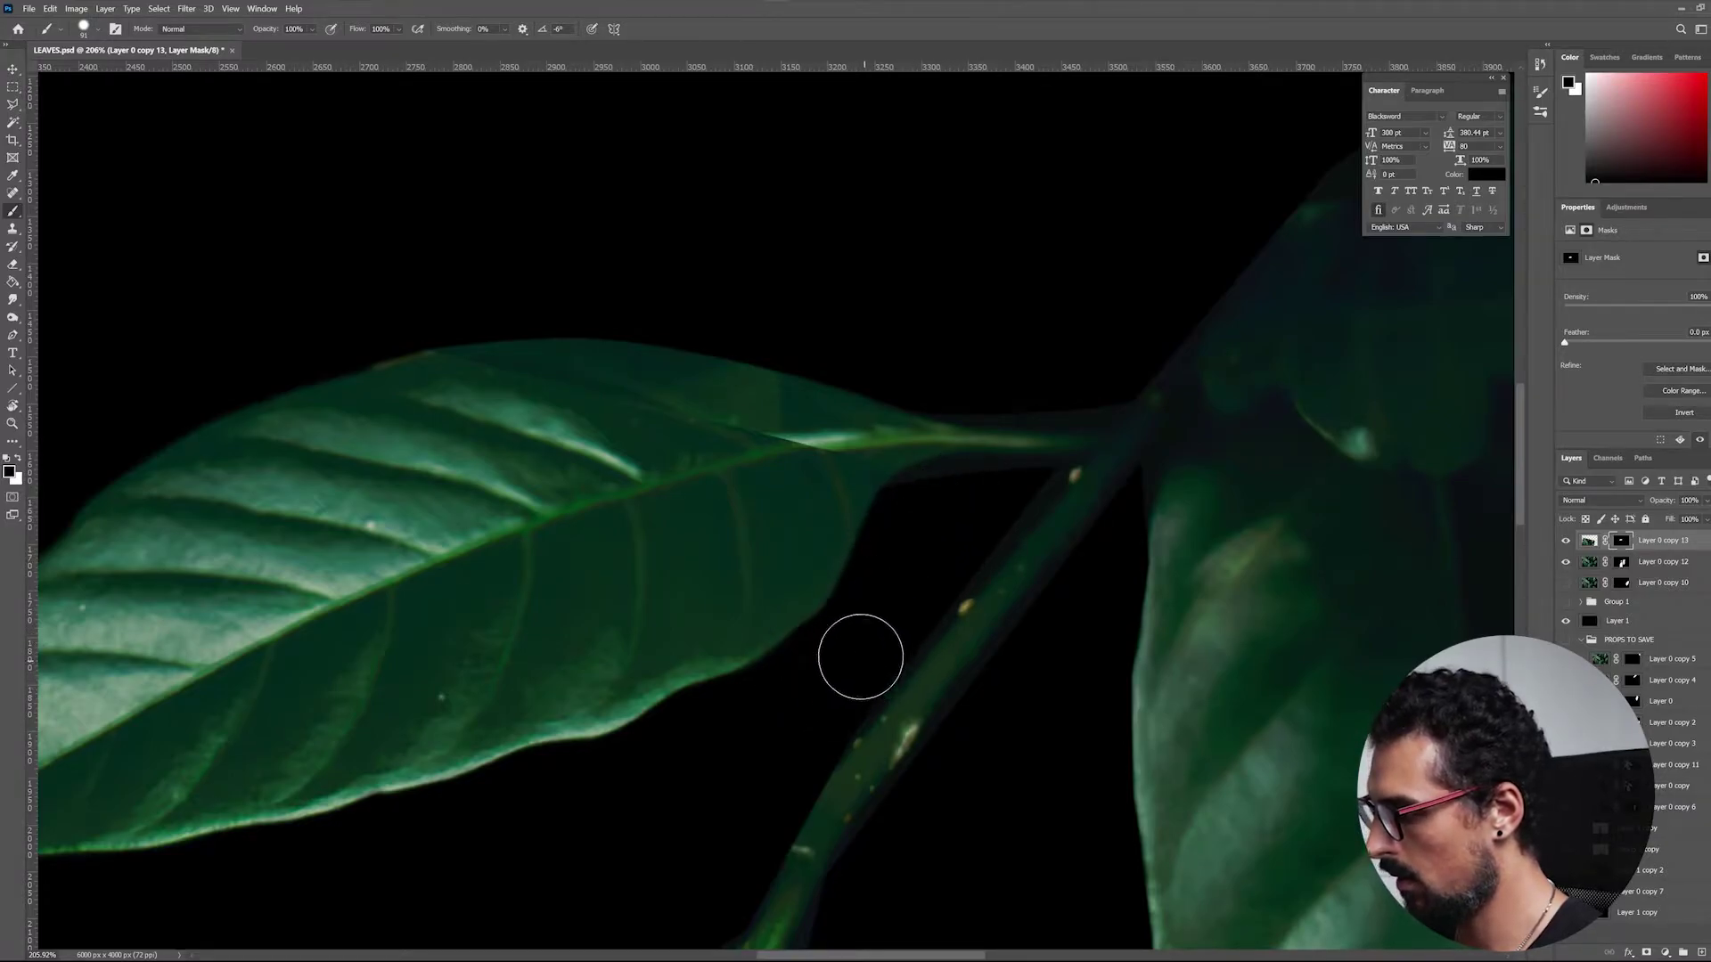
Set the mask brush to a smaller, soft tip with 0% hardness and 48% flow
{"action": "scroll", "coordinate": [892, 608], "scroll_direction": "down", "scroll_amount": 1}
{"action": "scroll", "coordinate": [892, 608], "scroll_direction": "down", "scroll_amount": 3}
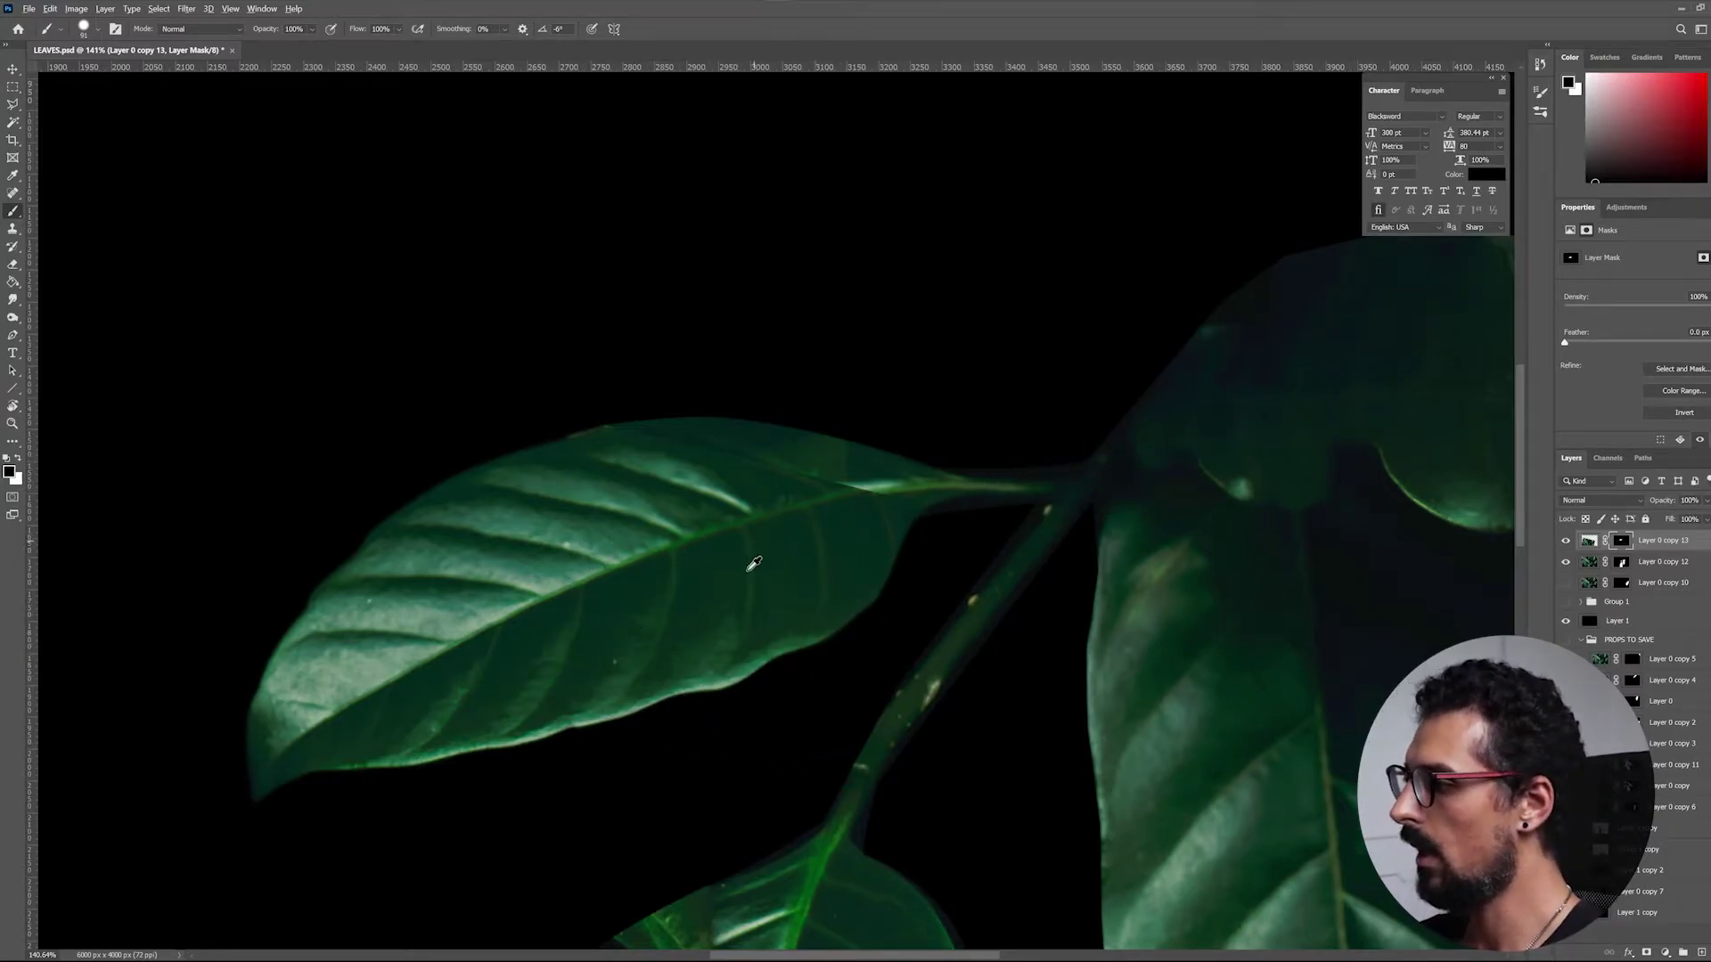
{"action": "scroll", "coordinate": [753, 563], "scroll_direction": "up", "scroll_amount": 3}
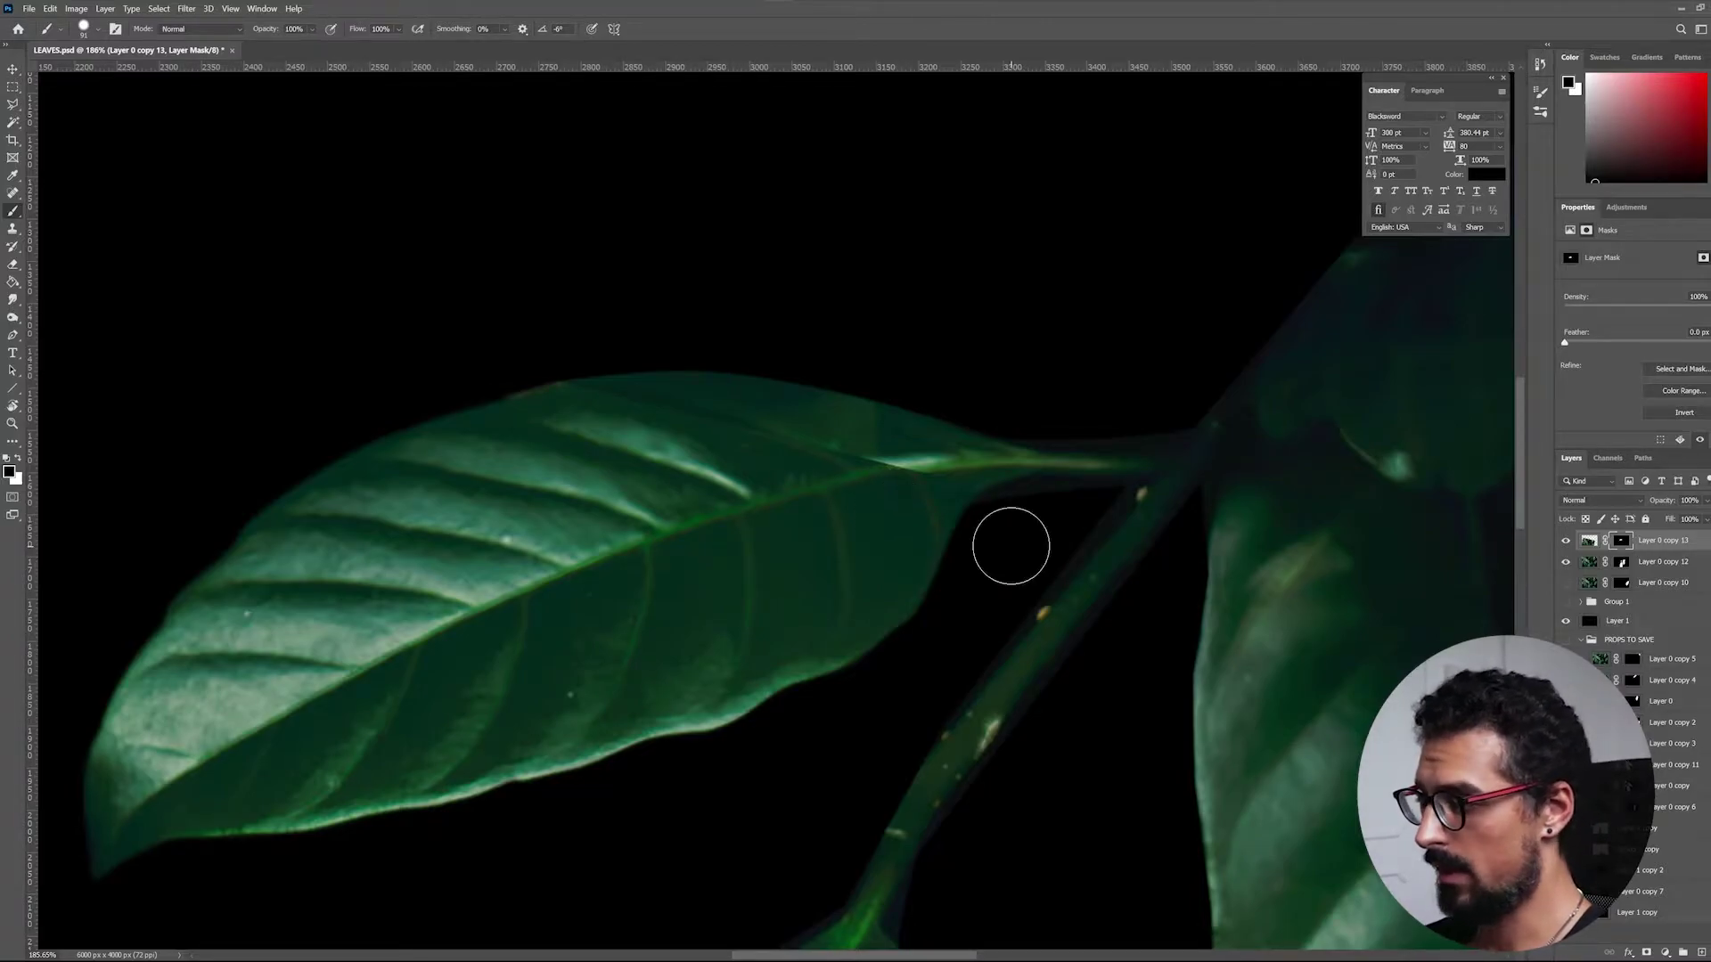
{"action": "right_click", "coordinate": [1010, 545]}
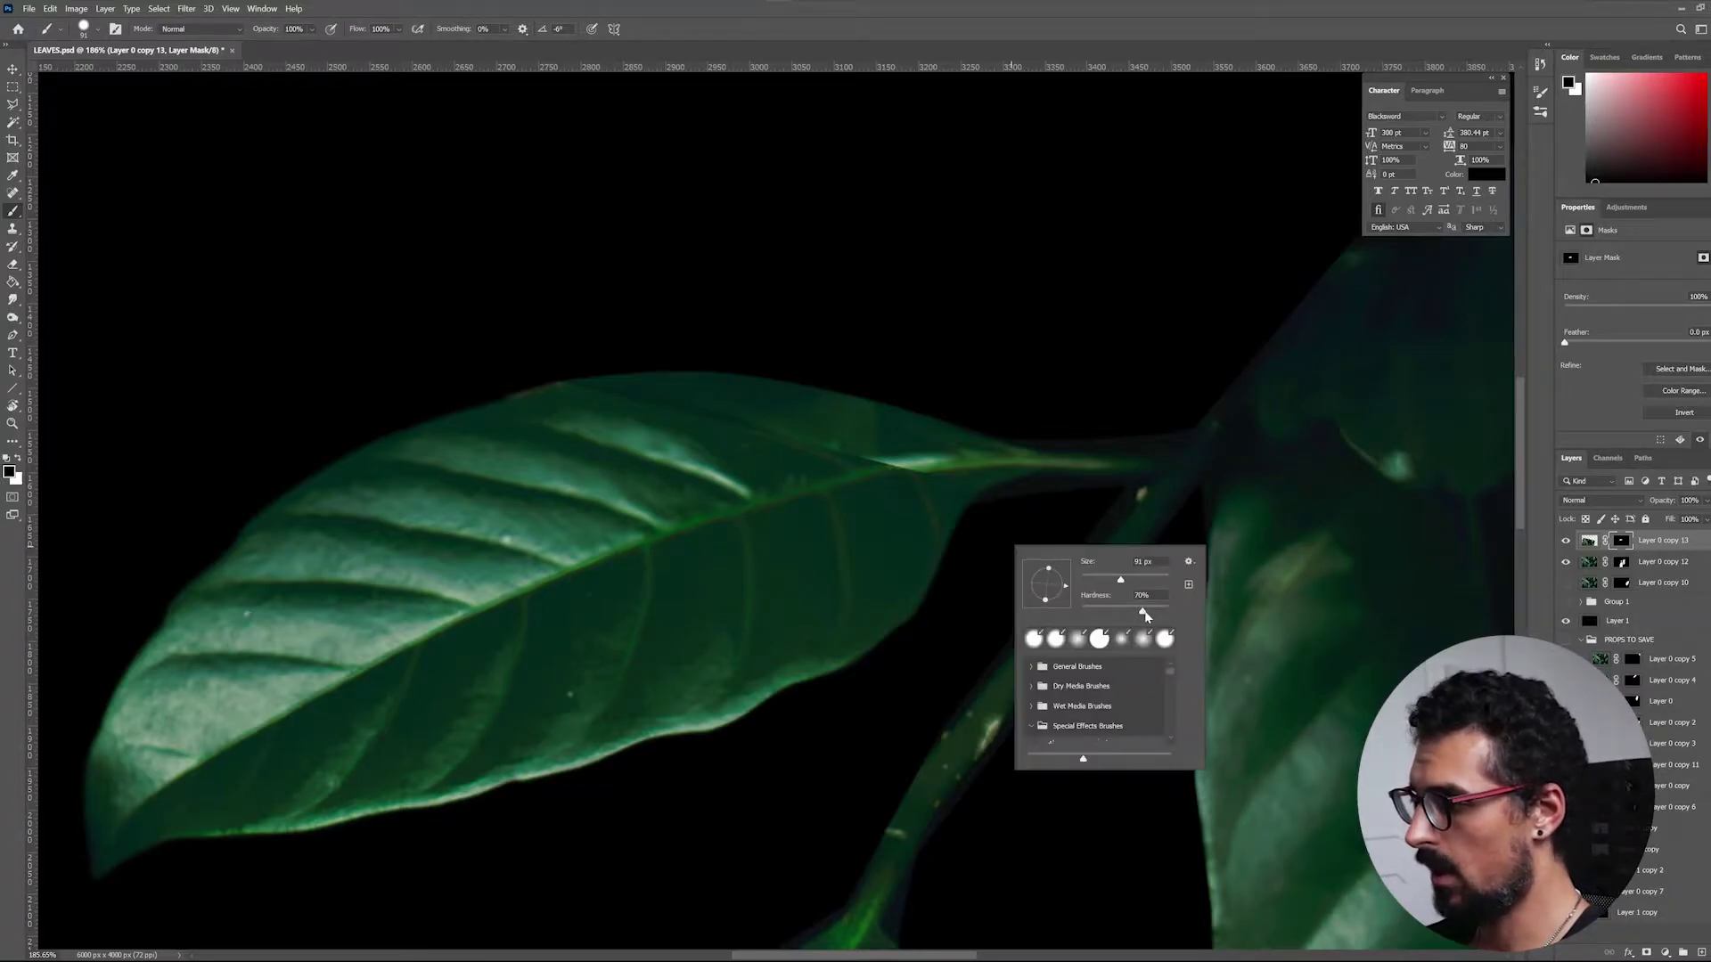
{"action": "left_click_drag", "start_coordinate": [1048, 615], "coordinate": [1021, 634]}
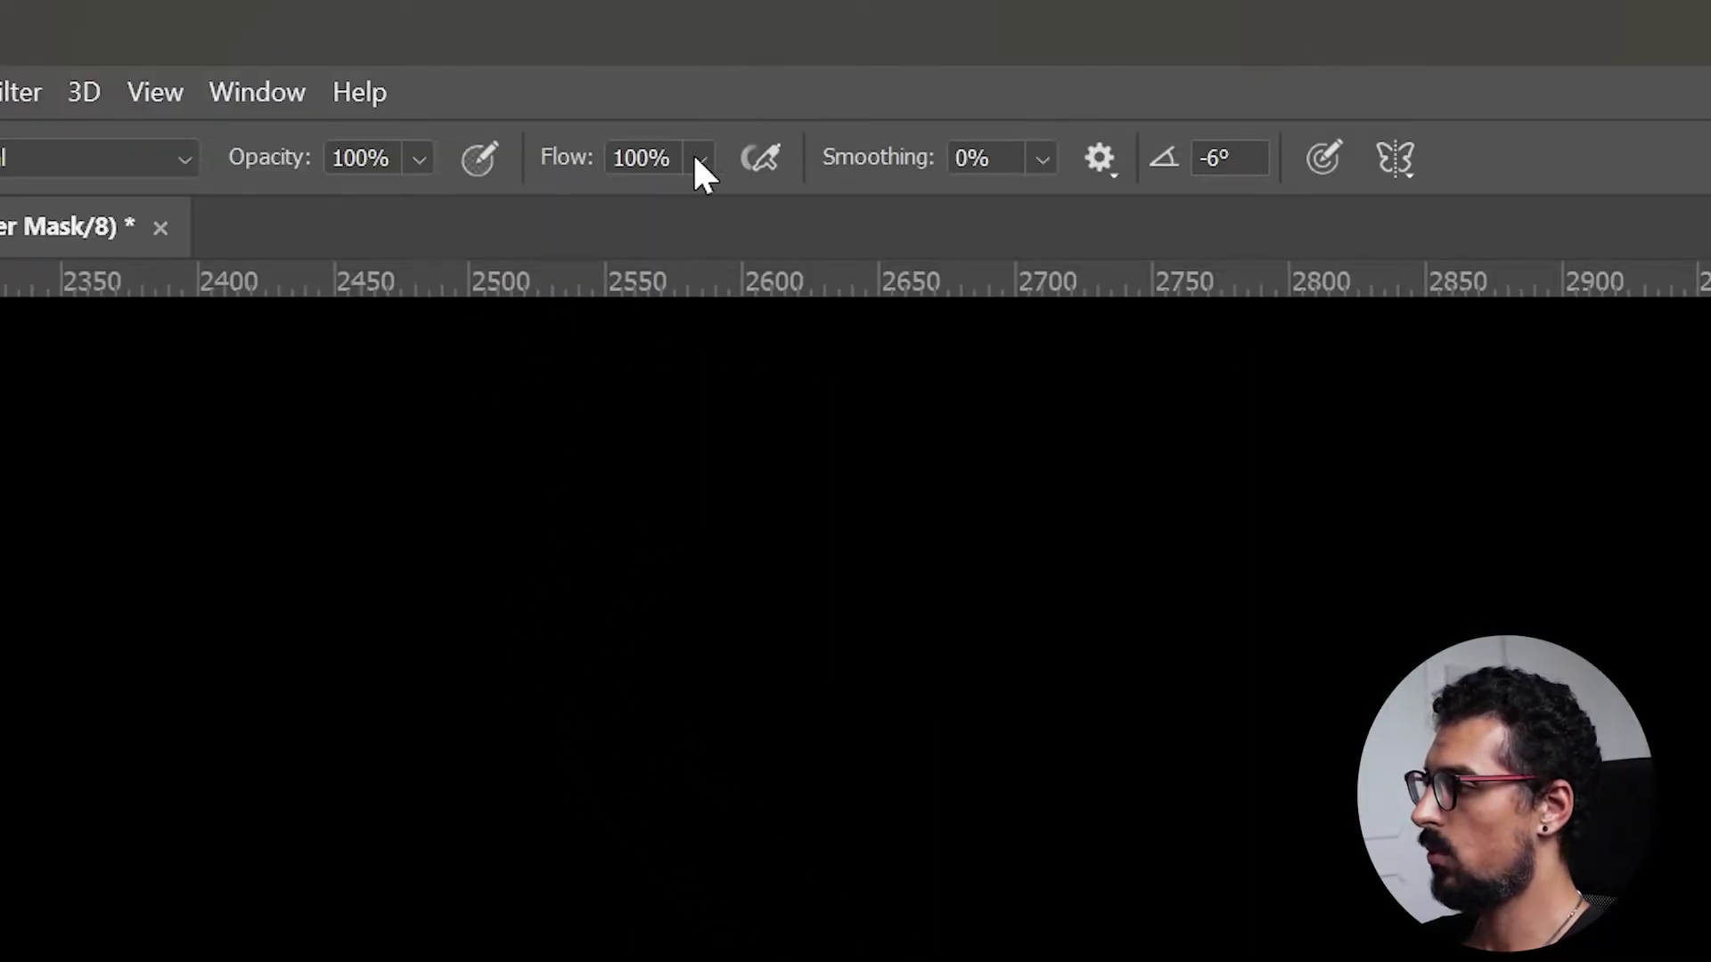
{"action": "left_click", "coordinate": [698, 158]}
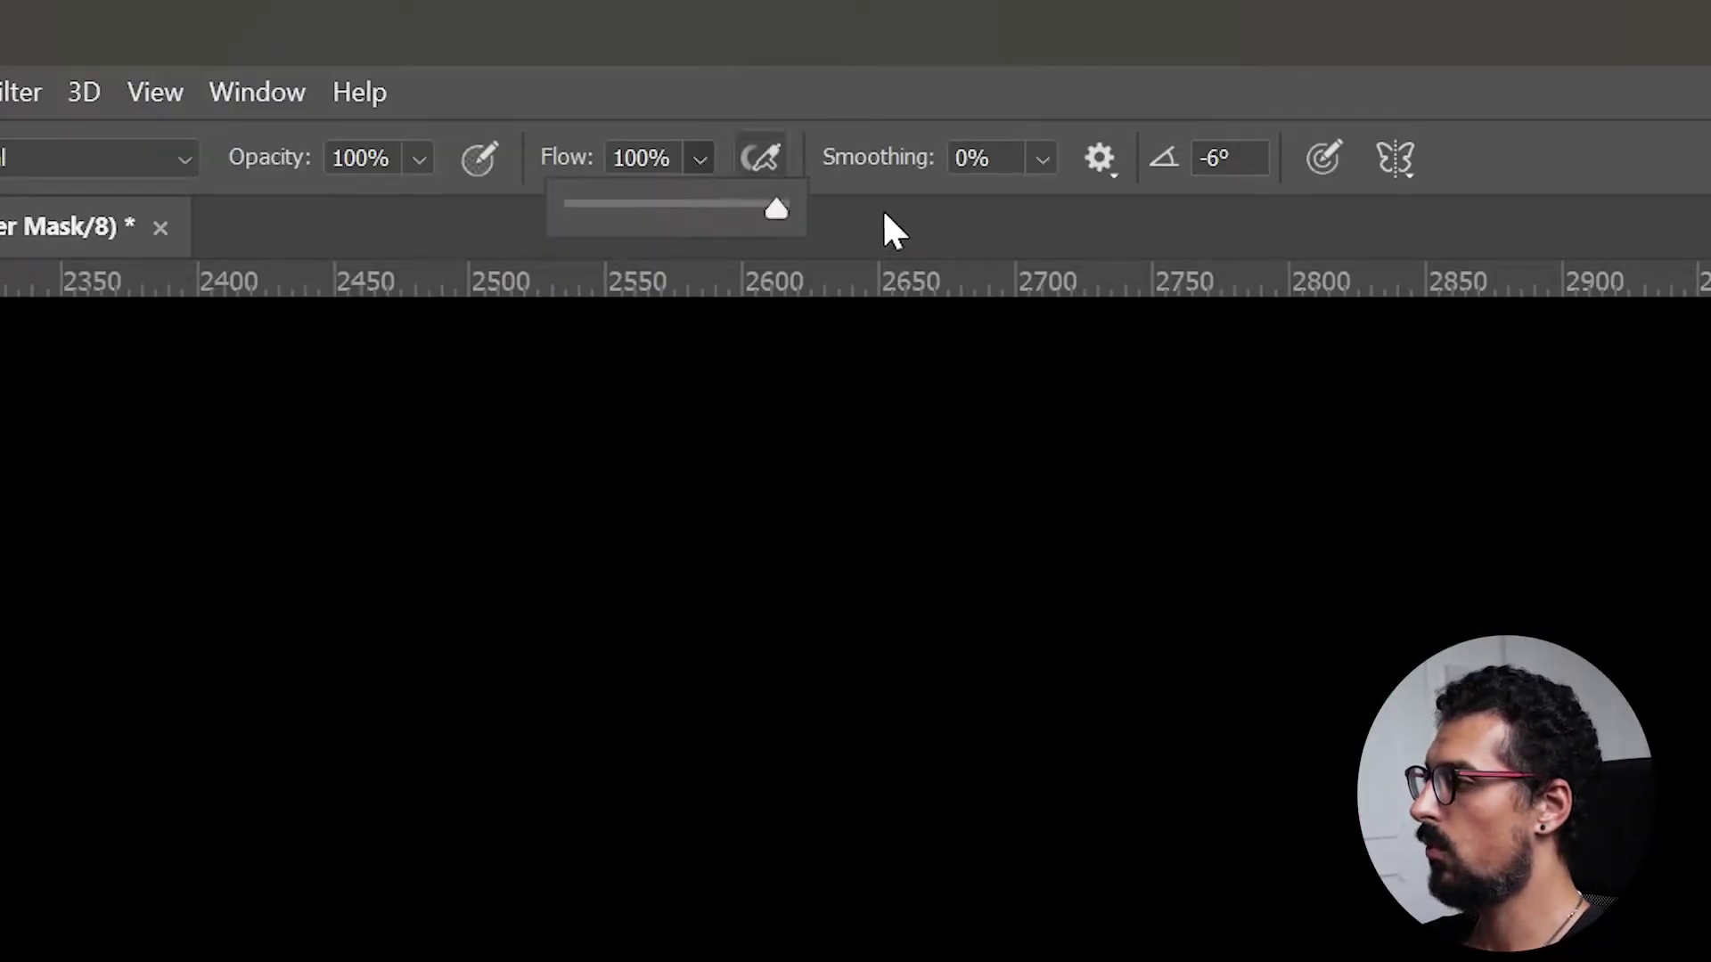
{"action": "left_click_drag", "start_coordinate": [771, 233], "coordinate": [672, 241]}
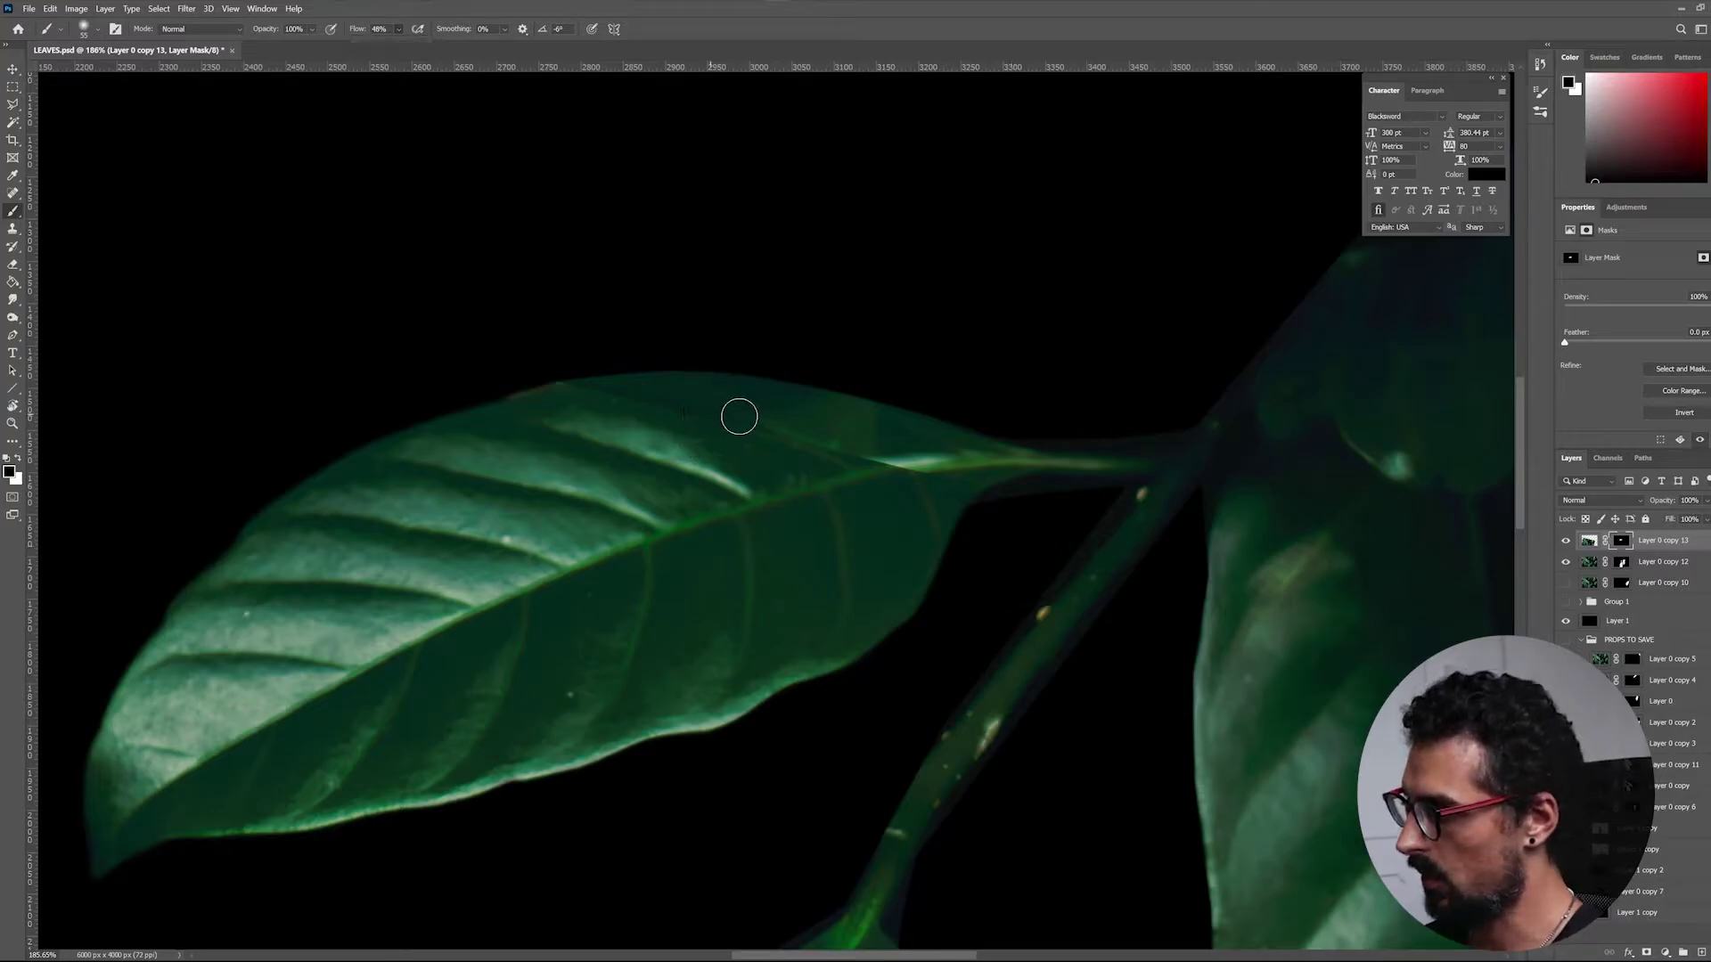
Paint on Layer 0 copy 13's mask at the stem end of the midrib to blend the seam between the two leaves
{"action": "left_click_drag", "start_coordinate": [851, 450], "coordinate": [927, 462]}
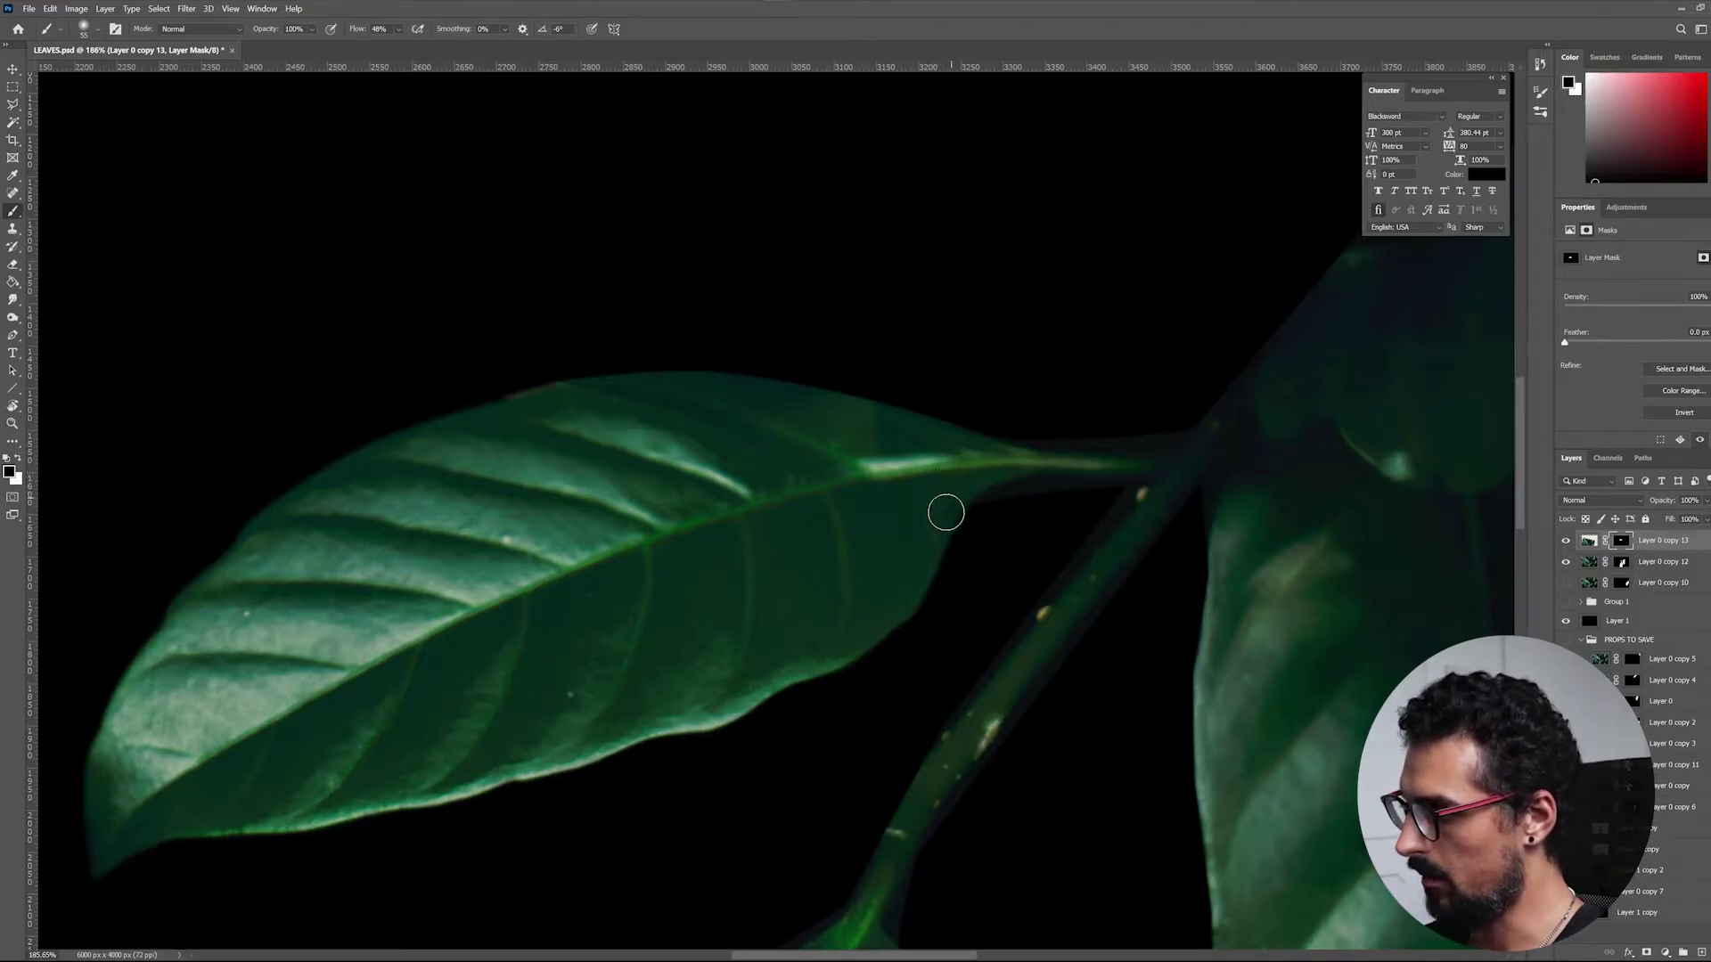
{"action": "key", "text": "x"}
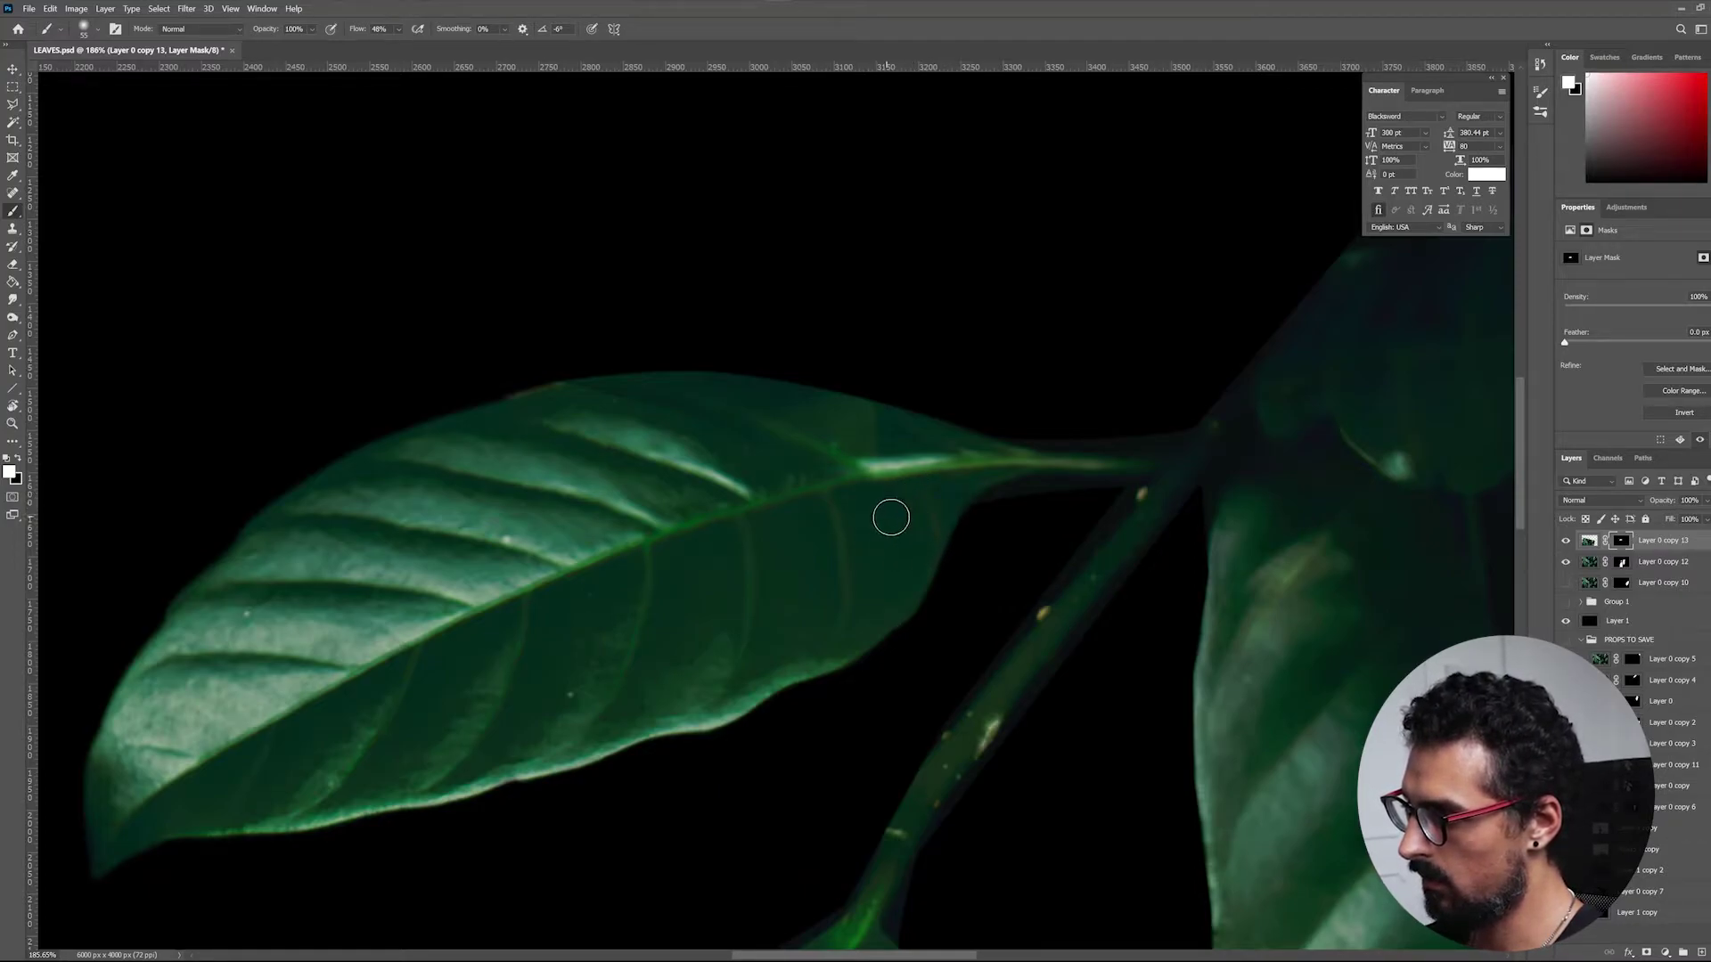
{"action": "key", "text": "x"}
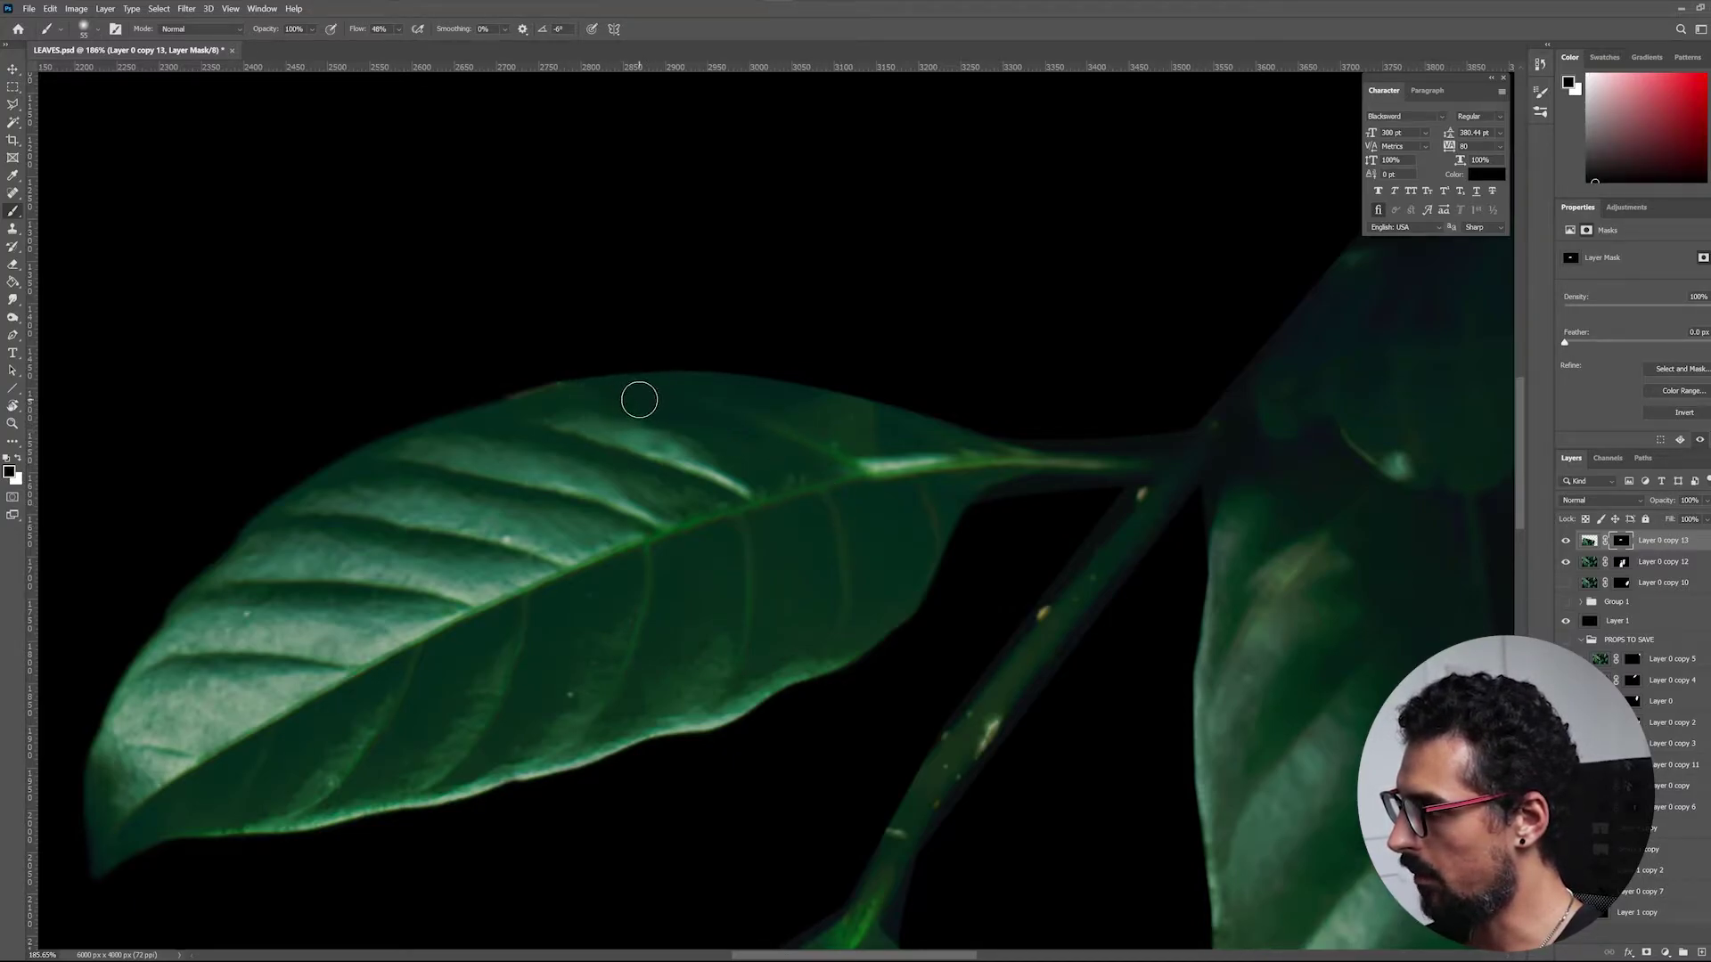
Reduce the brush to 28 px, readjust its size and paint the mask around the upper leaf half and midrib to smooth the blend
{"action": "right_click", "coordinate": [639, 399]}
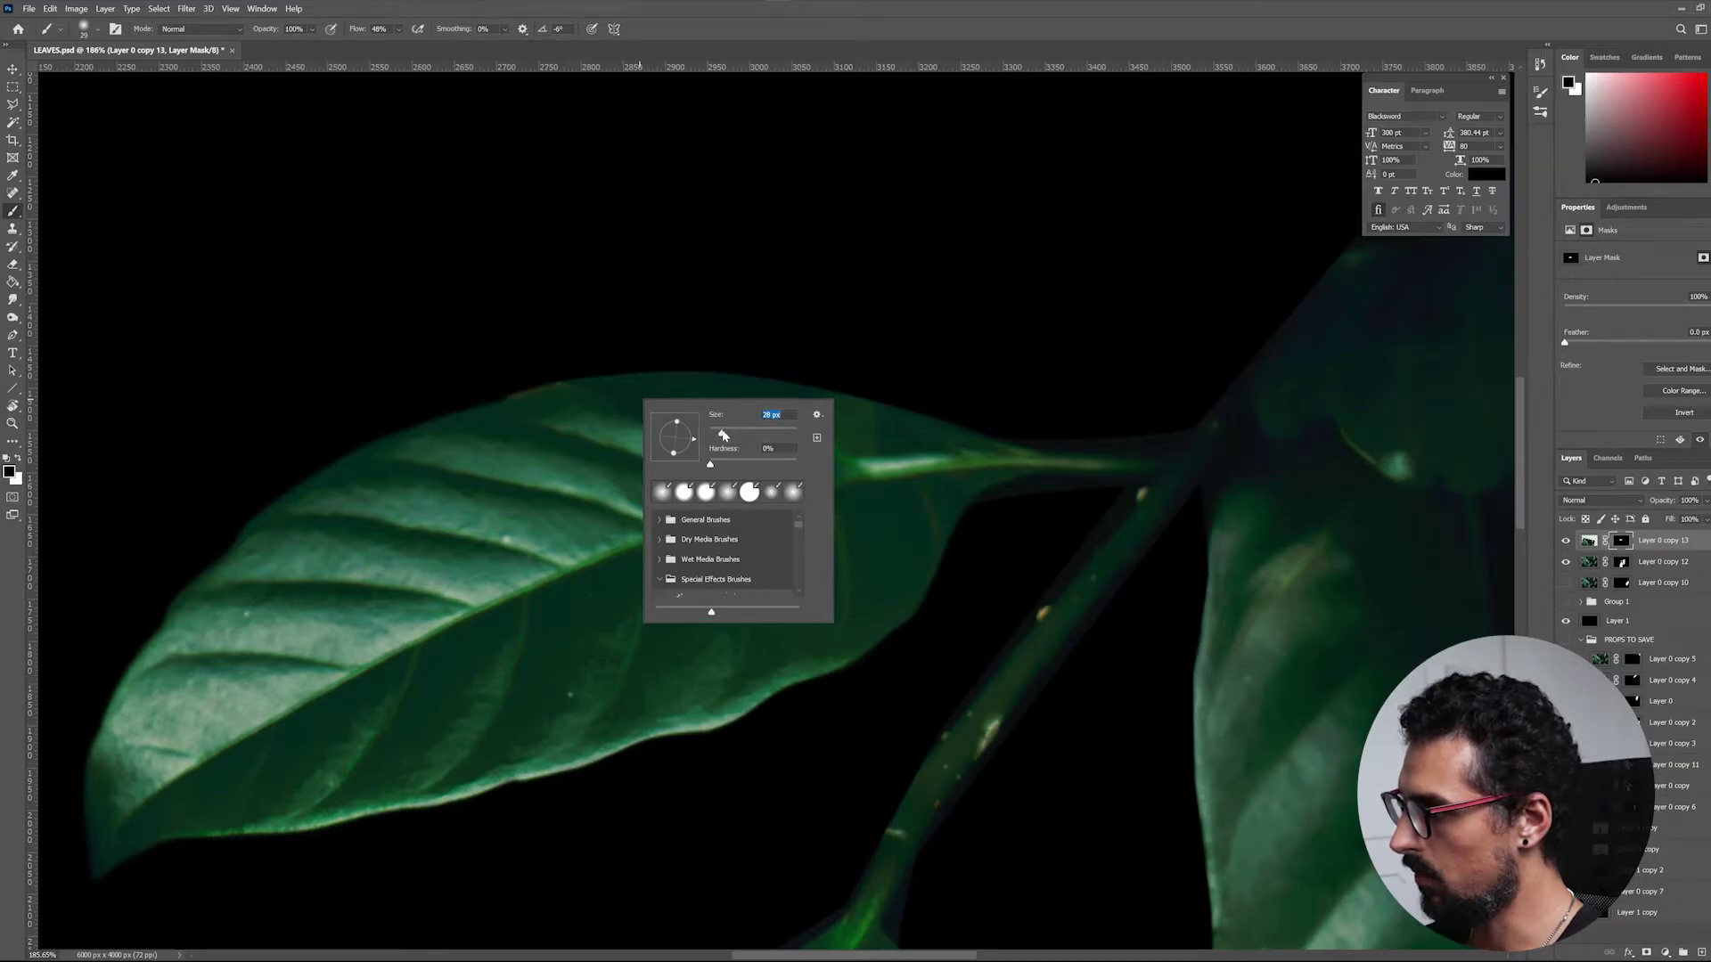
{"action": "left_click", "coordinate": [580, 392]}
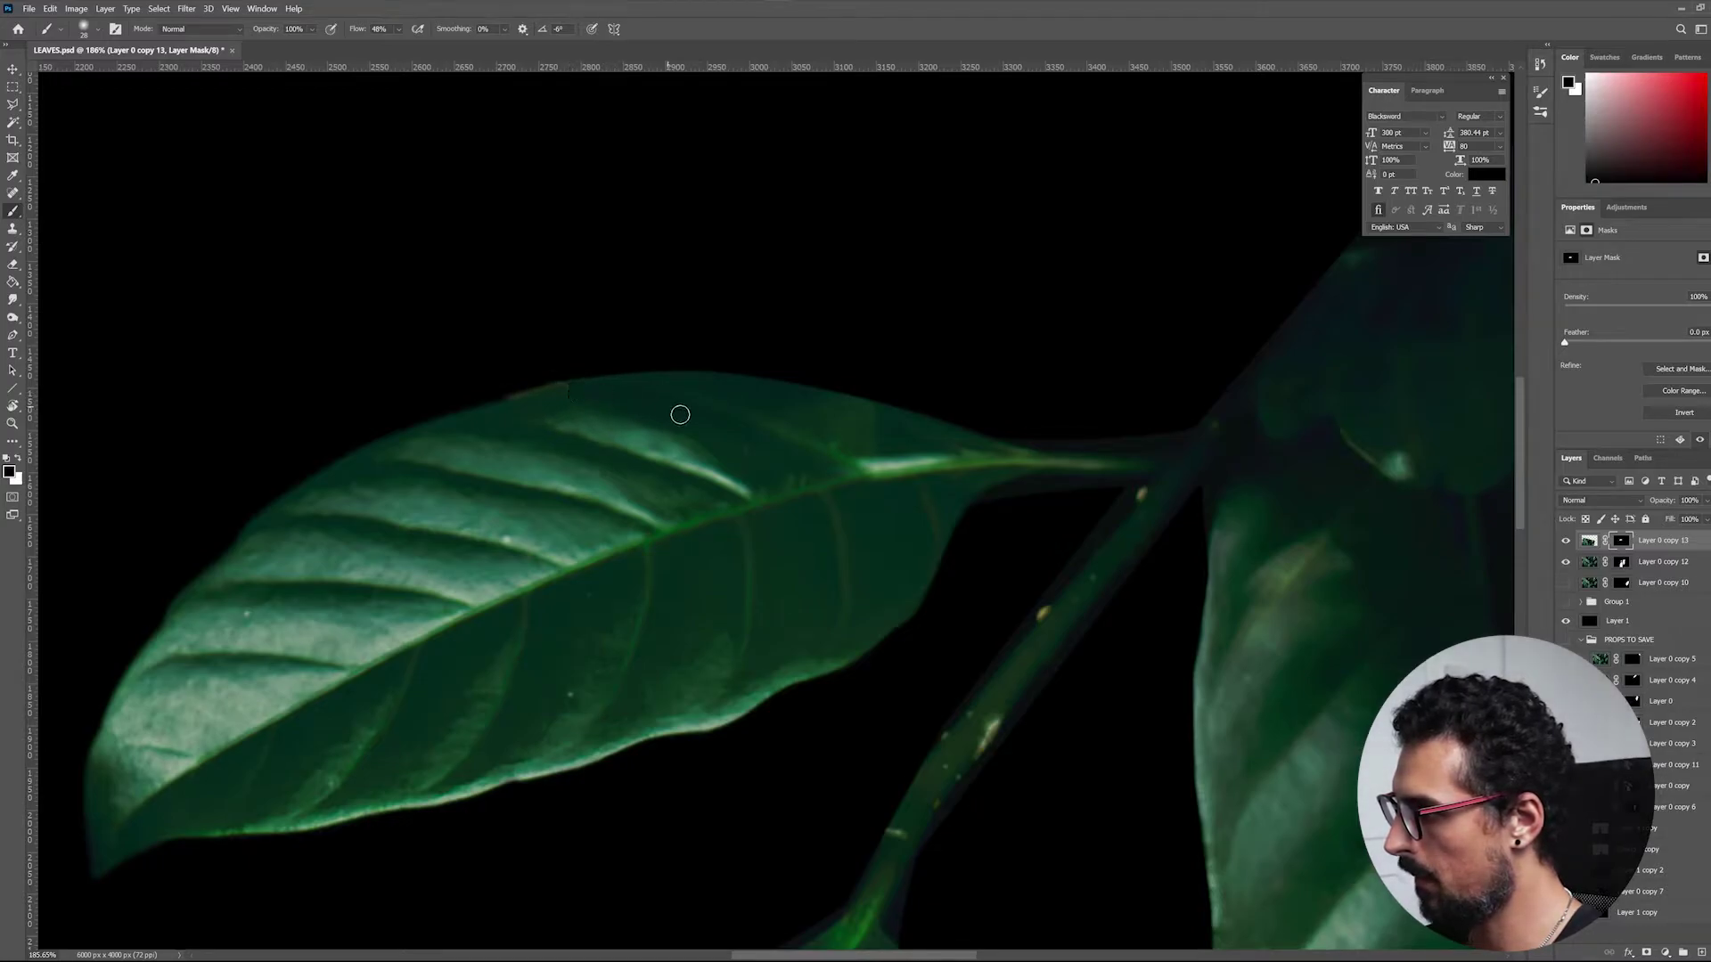
{"action": "right_click", "coordinate": [782, 427]}
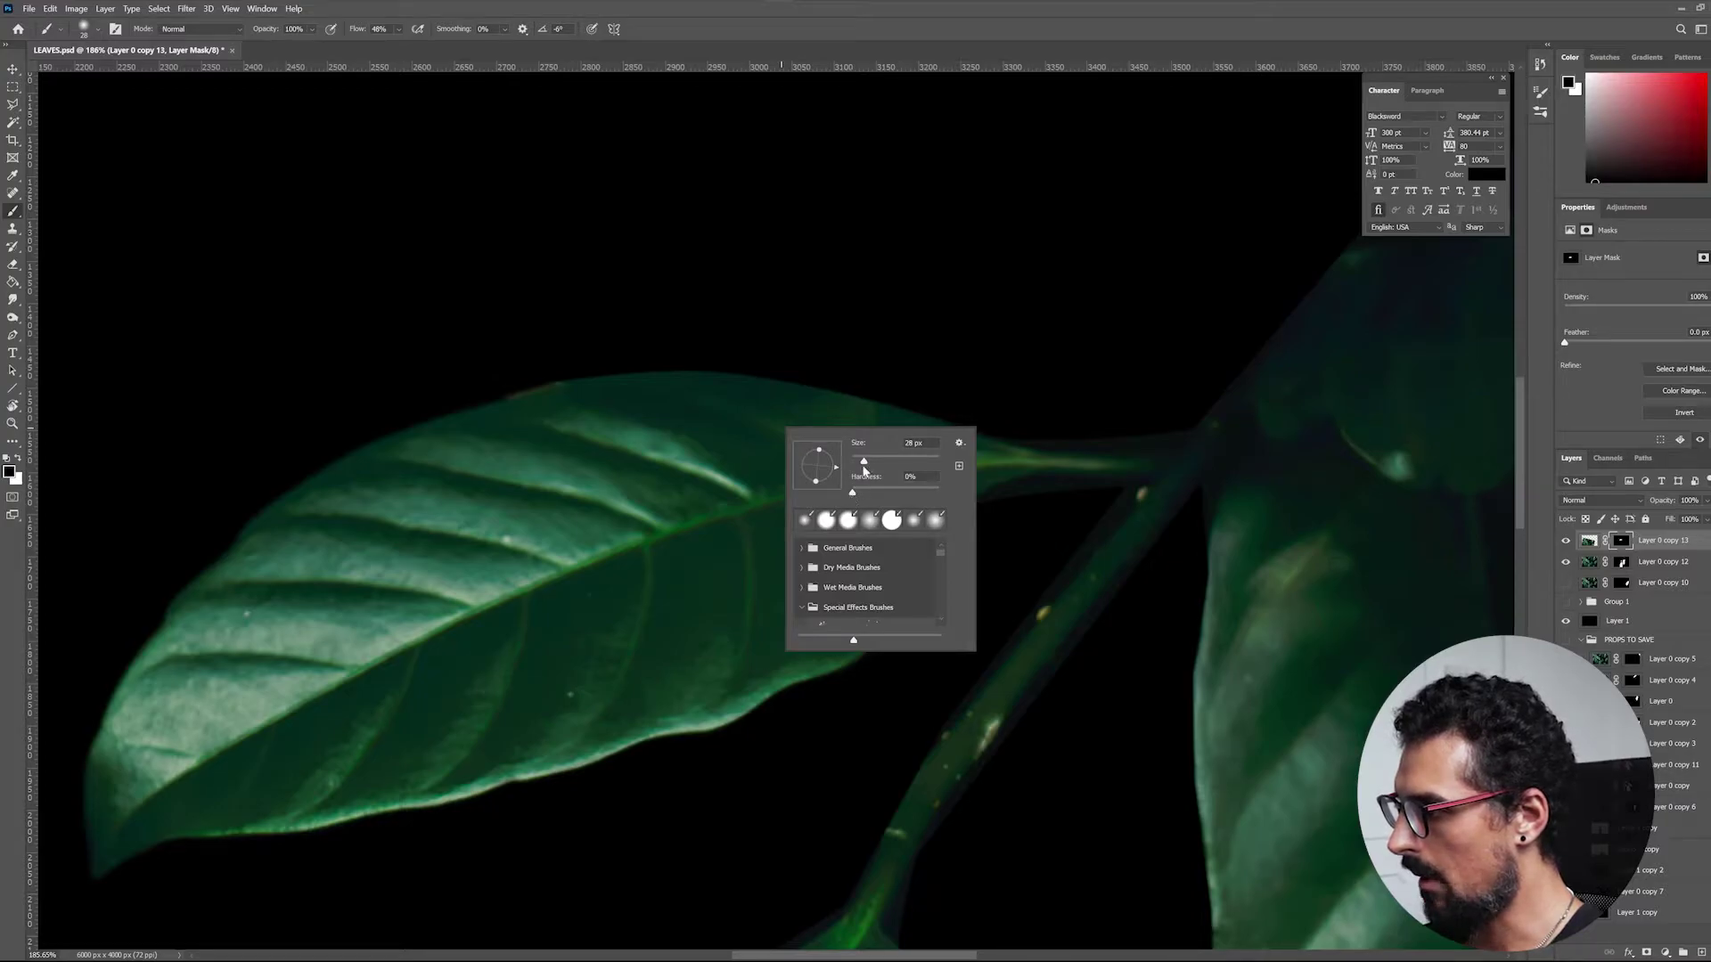
{"action": "left_click", "coordinate": [764, 446]}
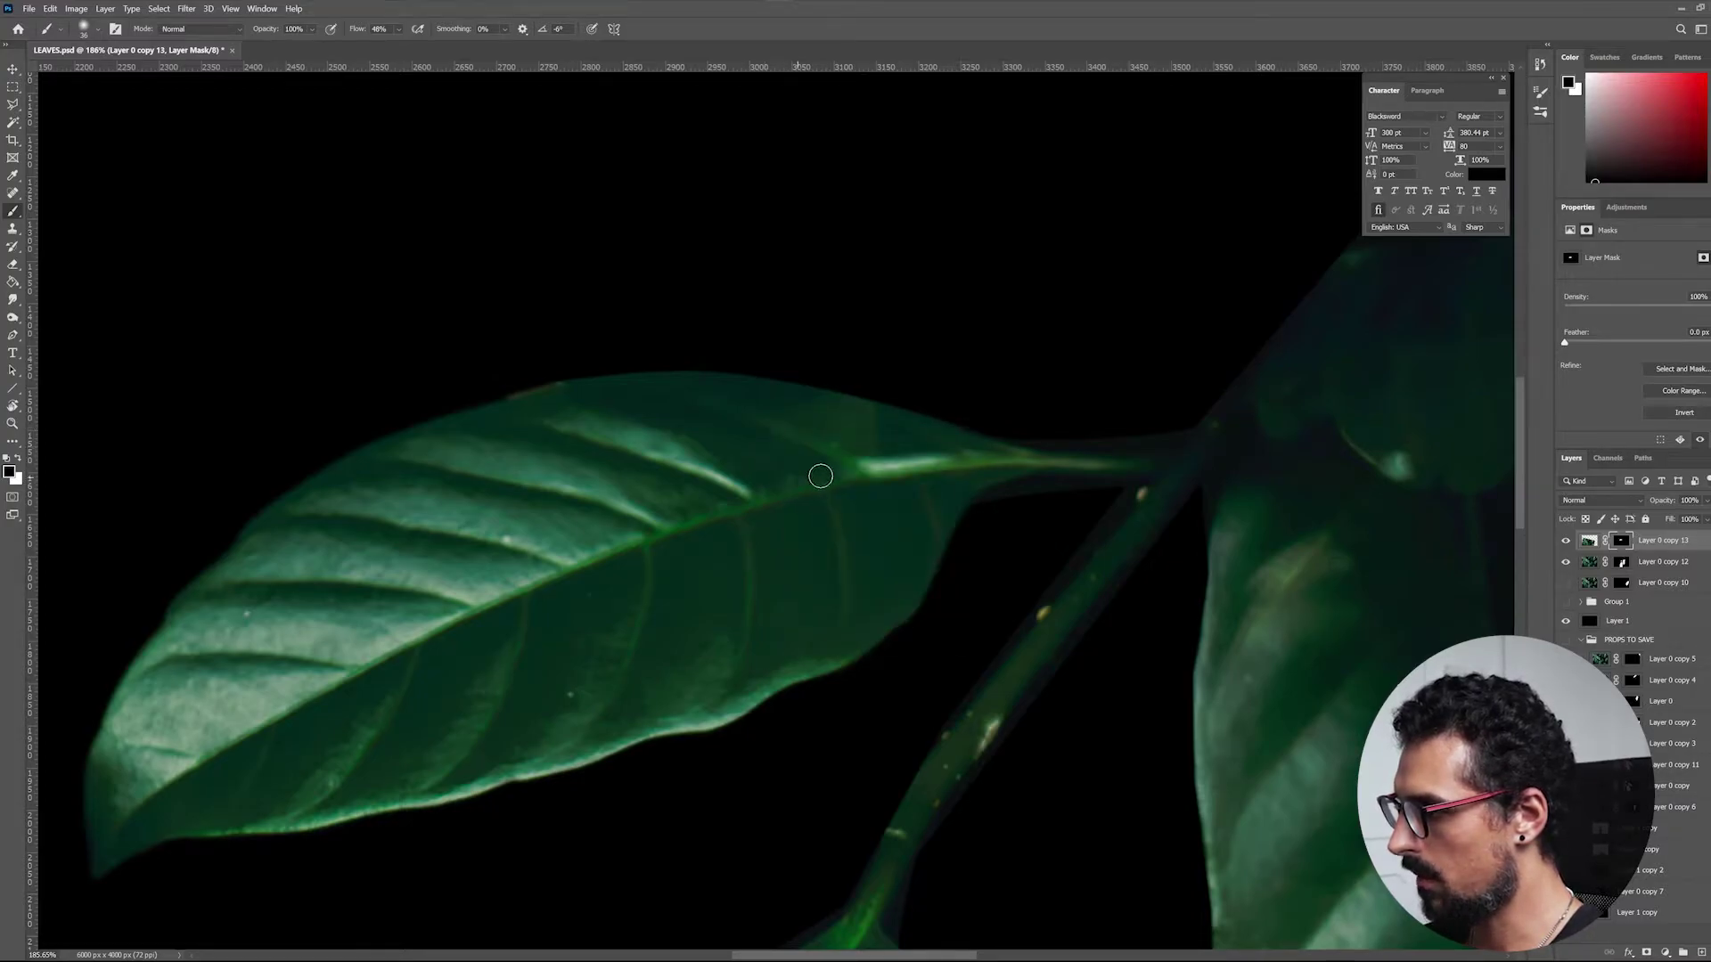
{"action": "left_click_drag", "start_coordinate": [796, 475], "coordinate": [852, 469]}
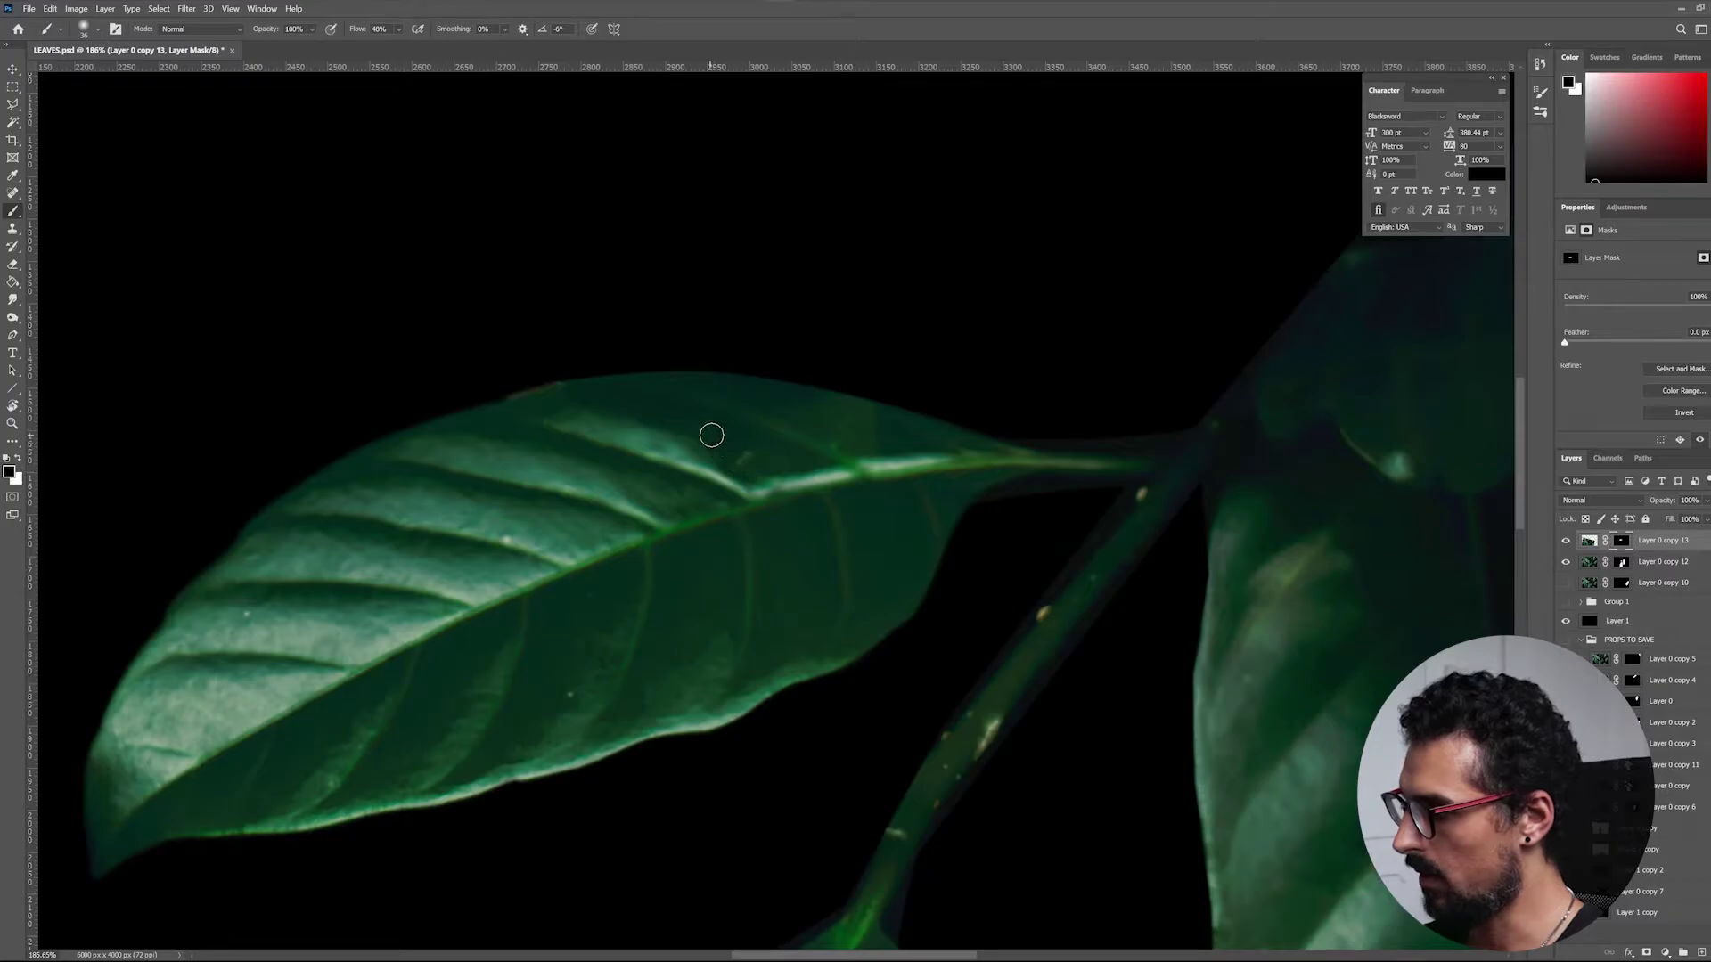
{"action": "scroll", "coordinate": [574, 503], "scroll_direction": "down", "scroll_amount": 8}
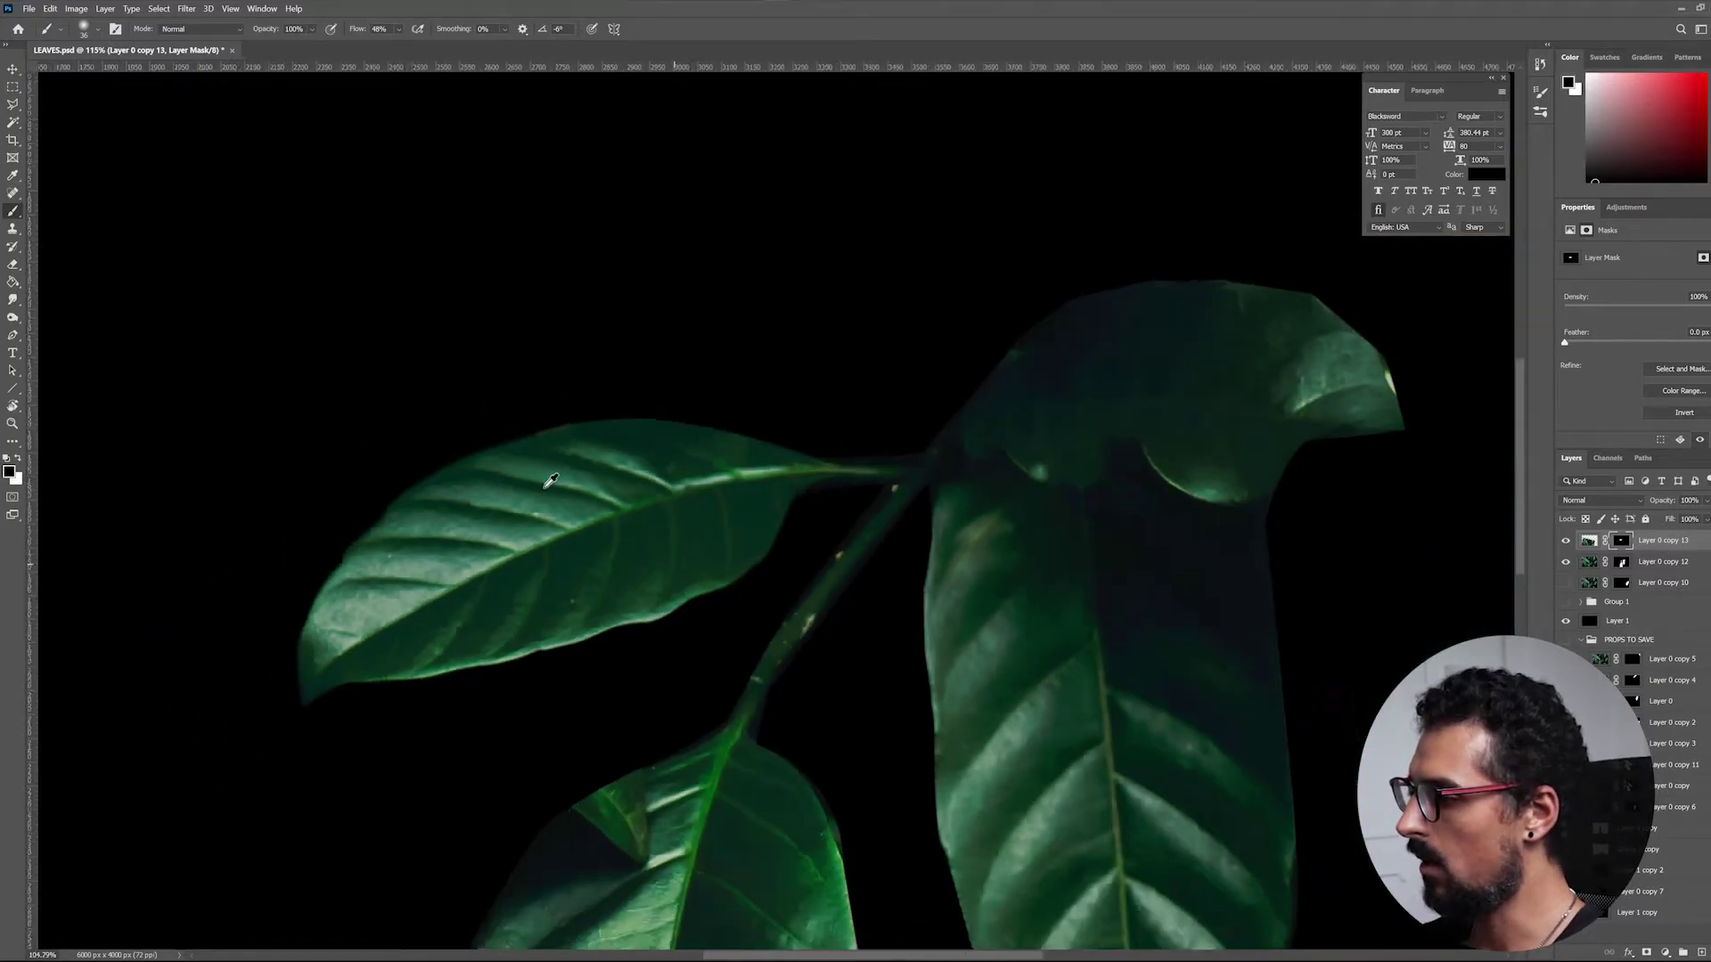
{"action": "scroll", "coordinate": [355, 497], "scroll_direction": "down", "scroll_amount": 4}
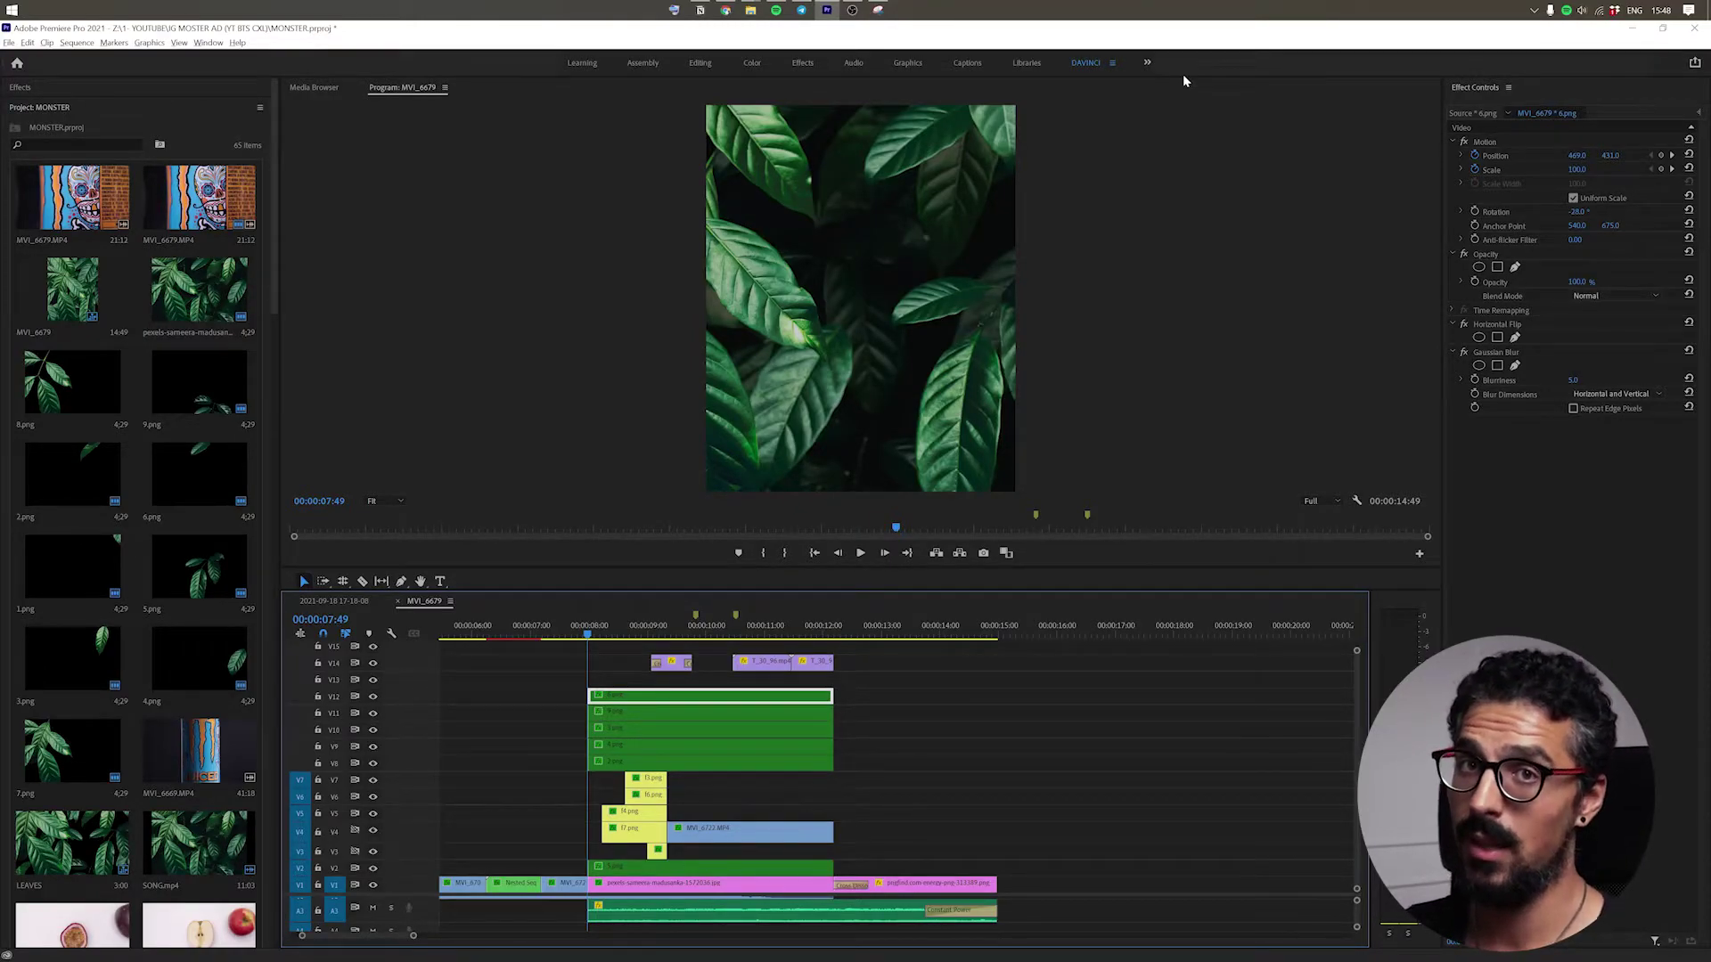
Play the leaf and can shot in the MVI_6679 sequence from 00:00:08:00 and return the playhead to the shot's start
{"action": "key", "text": "Right"}
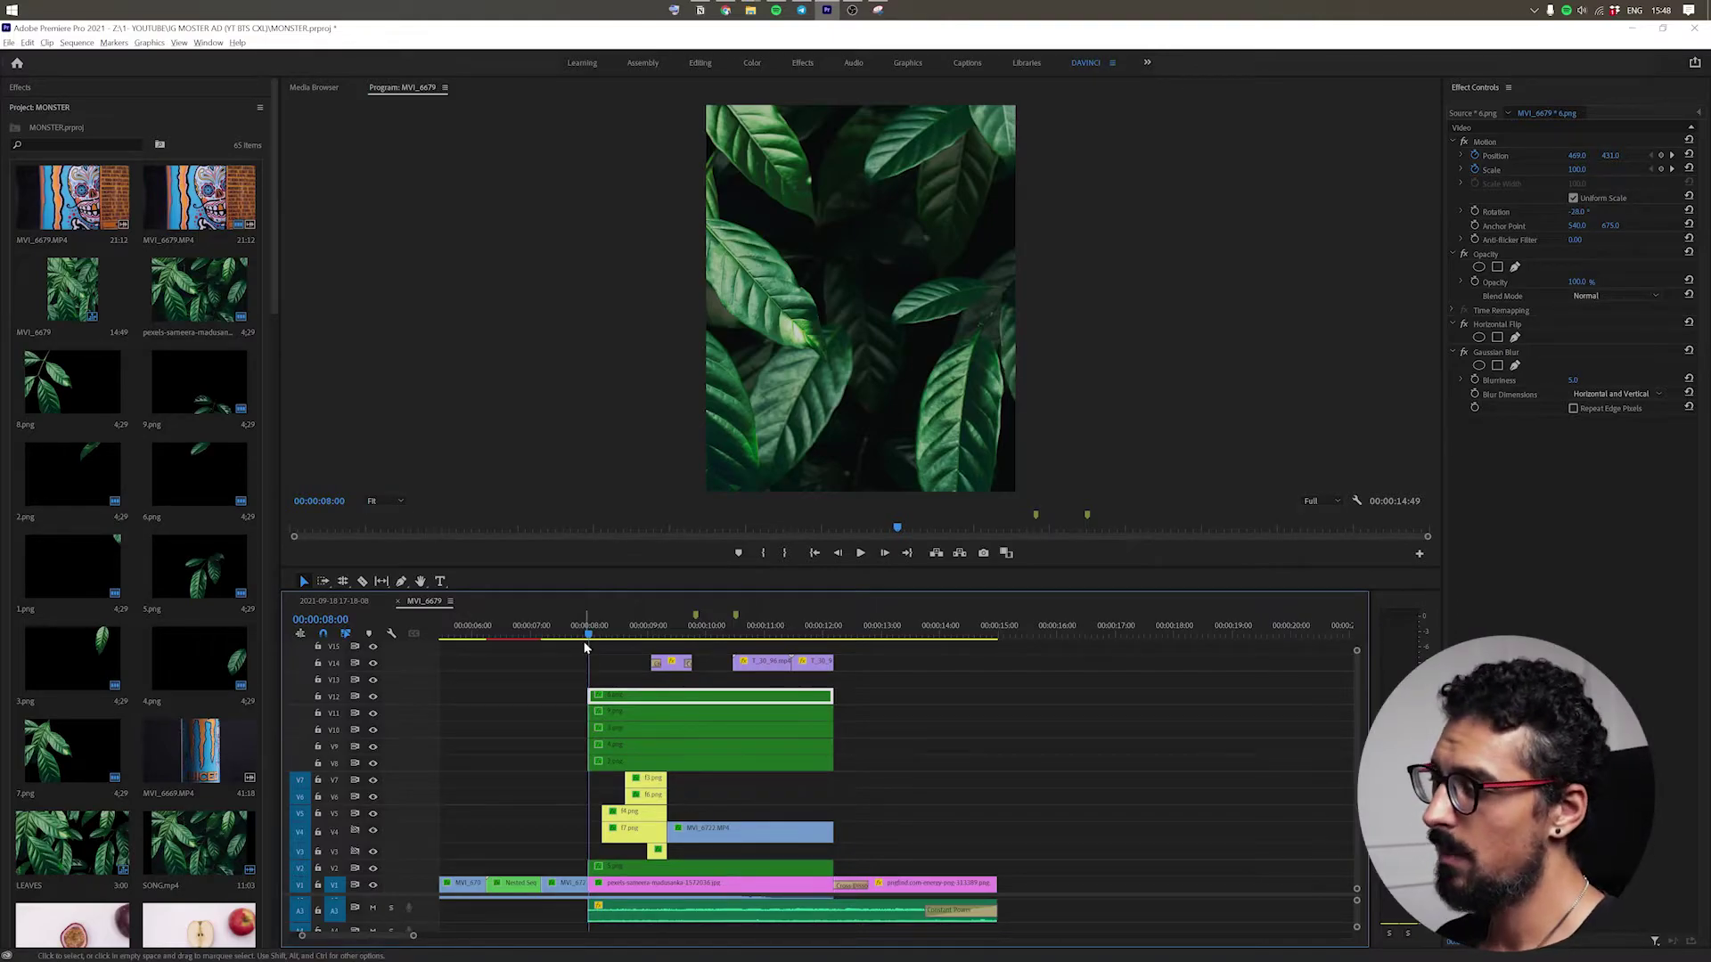
{"action": "key", "text": "space"}
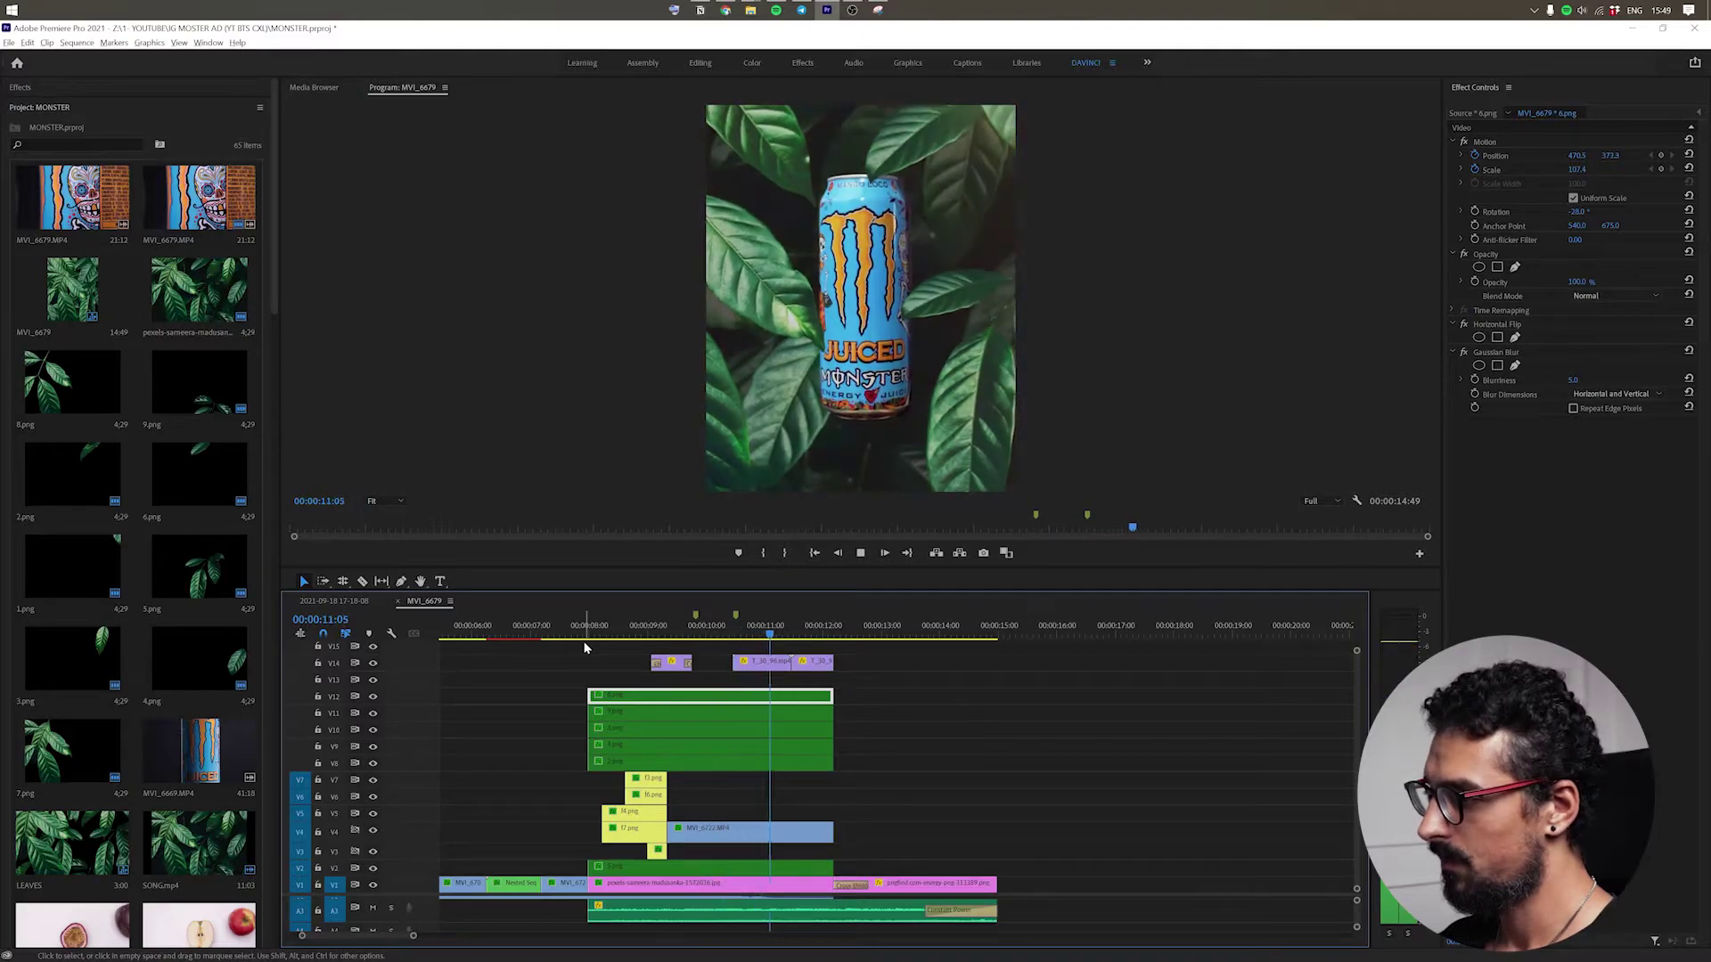
{"action": "left_click", "coordinate": [588, 635]}
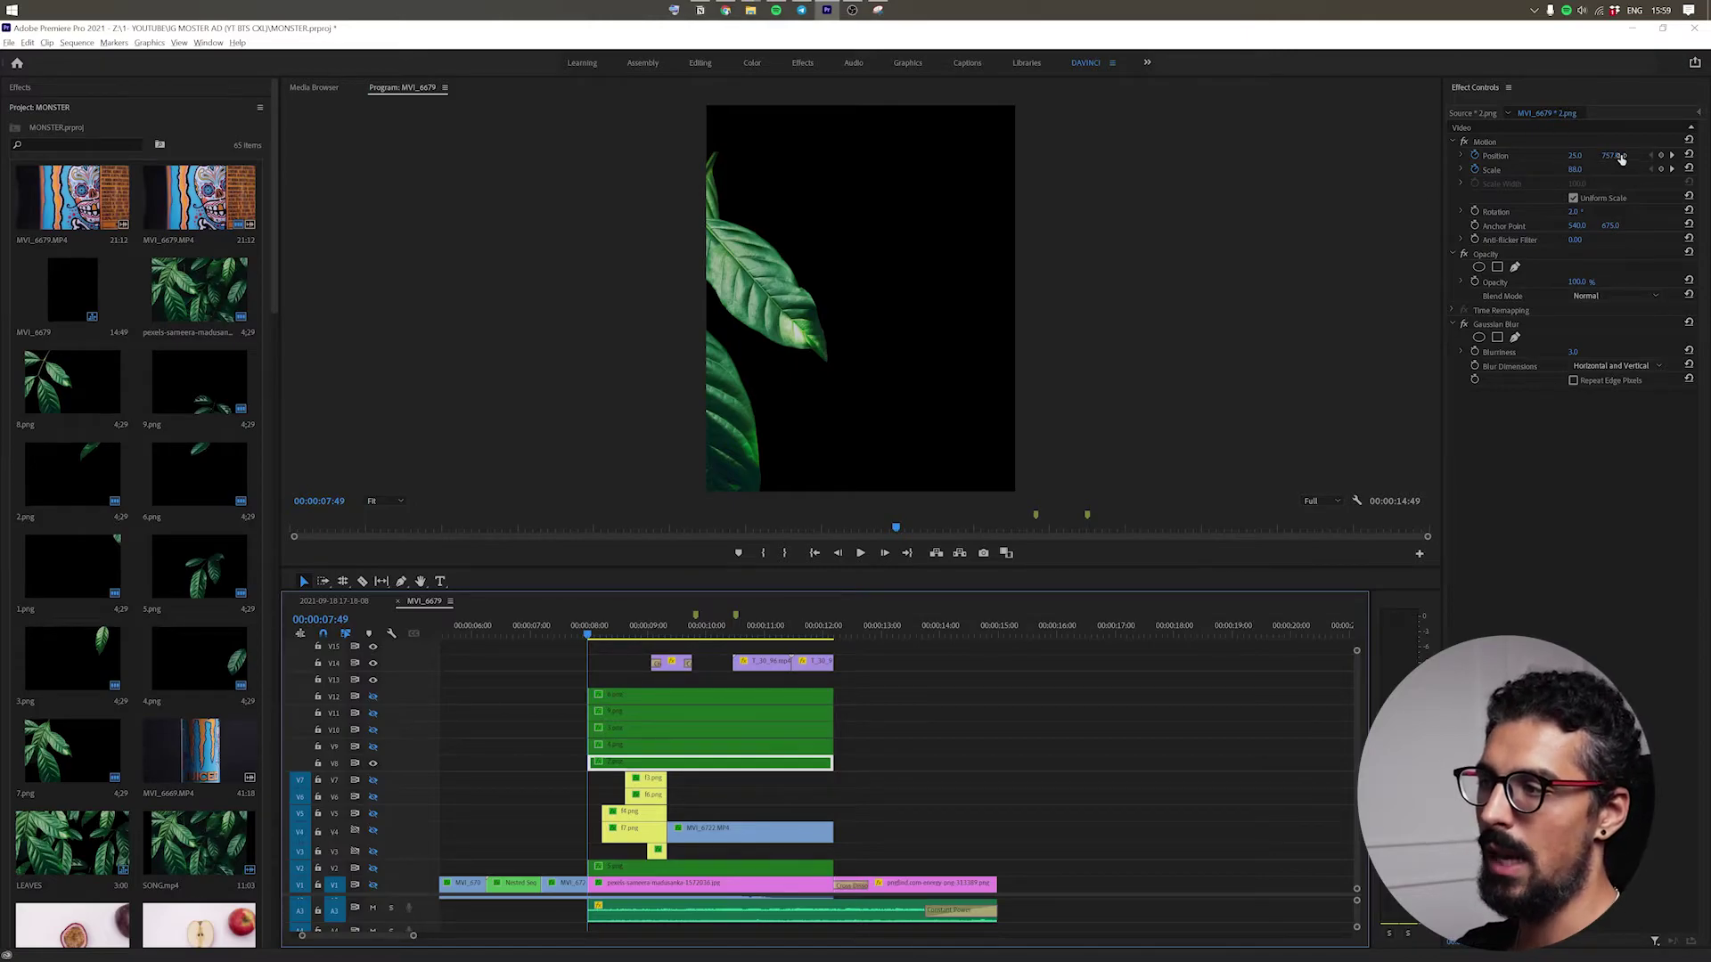
Examine the Position and Scale keyframes of the 2.png leaf at the start and end of its clip
{"action": "left_click_drag", "start_coordinate": [1485, 140], "coordinate": [1327, 285]}
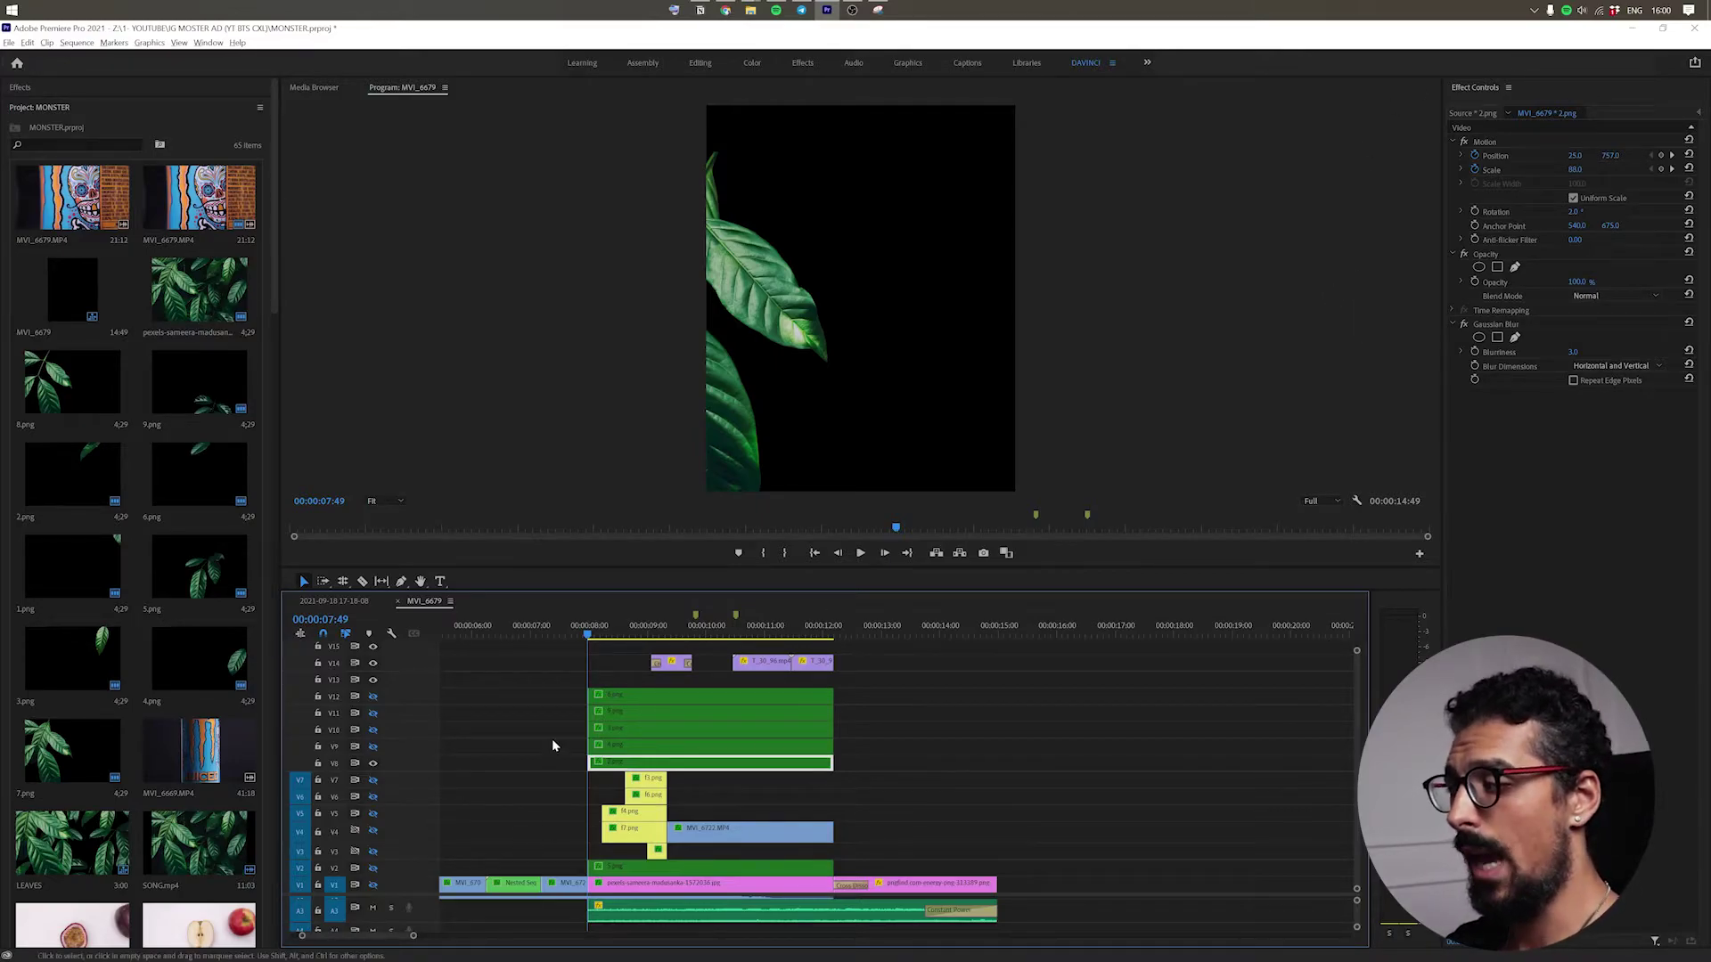
{"action": "left_click_drag", "start_coordinate": [586, 638], "coordinate": [821, 661]}
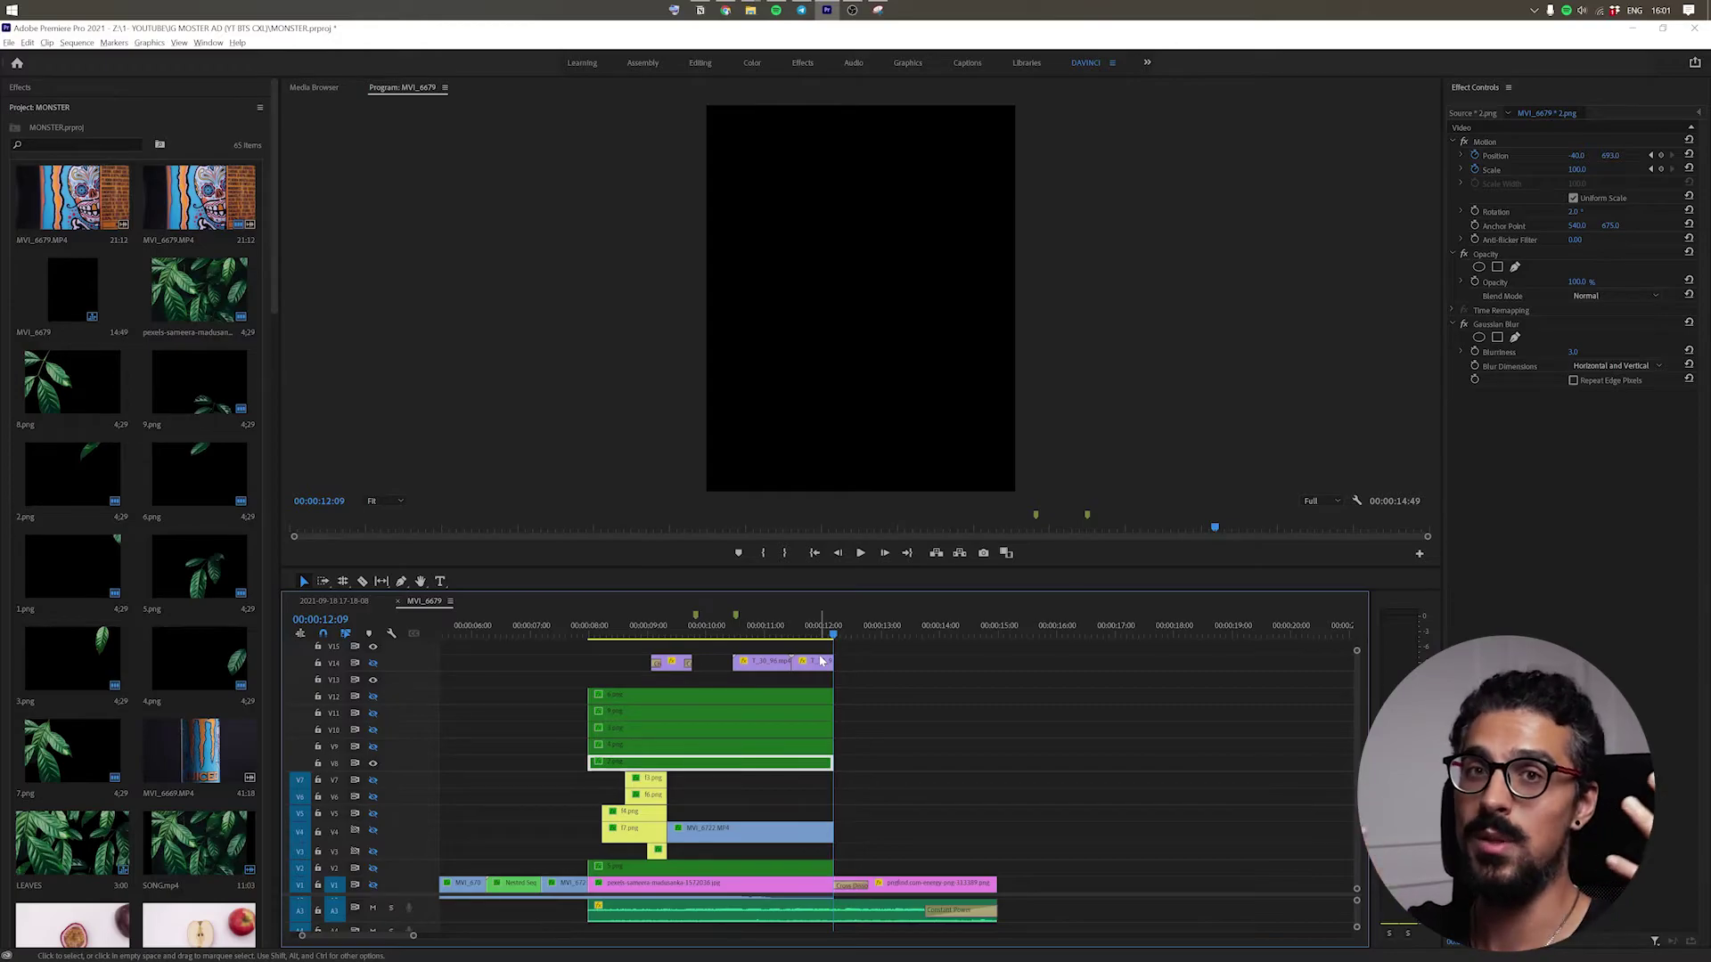
{"action": "left_click_drag", "start_coordinate": [832, 636], "coordinate": [832, 636]}
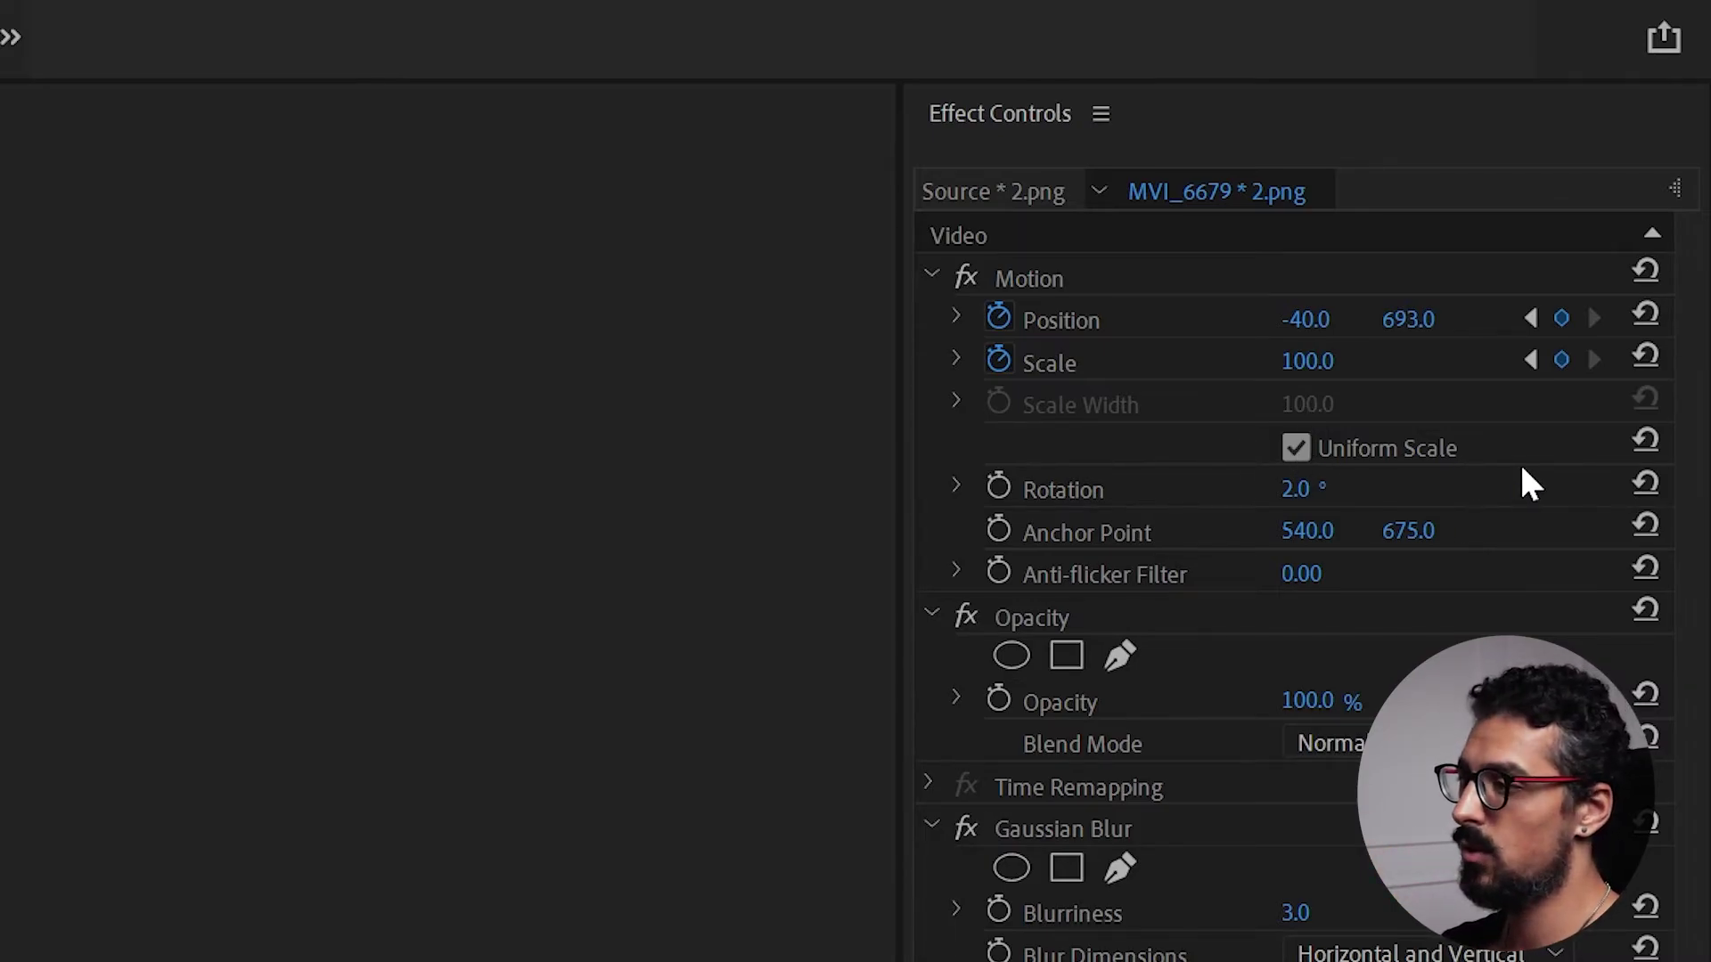
{"action": "left_click", "coordinate": [1529, 318]}
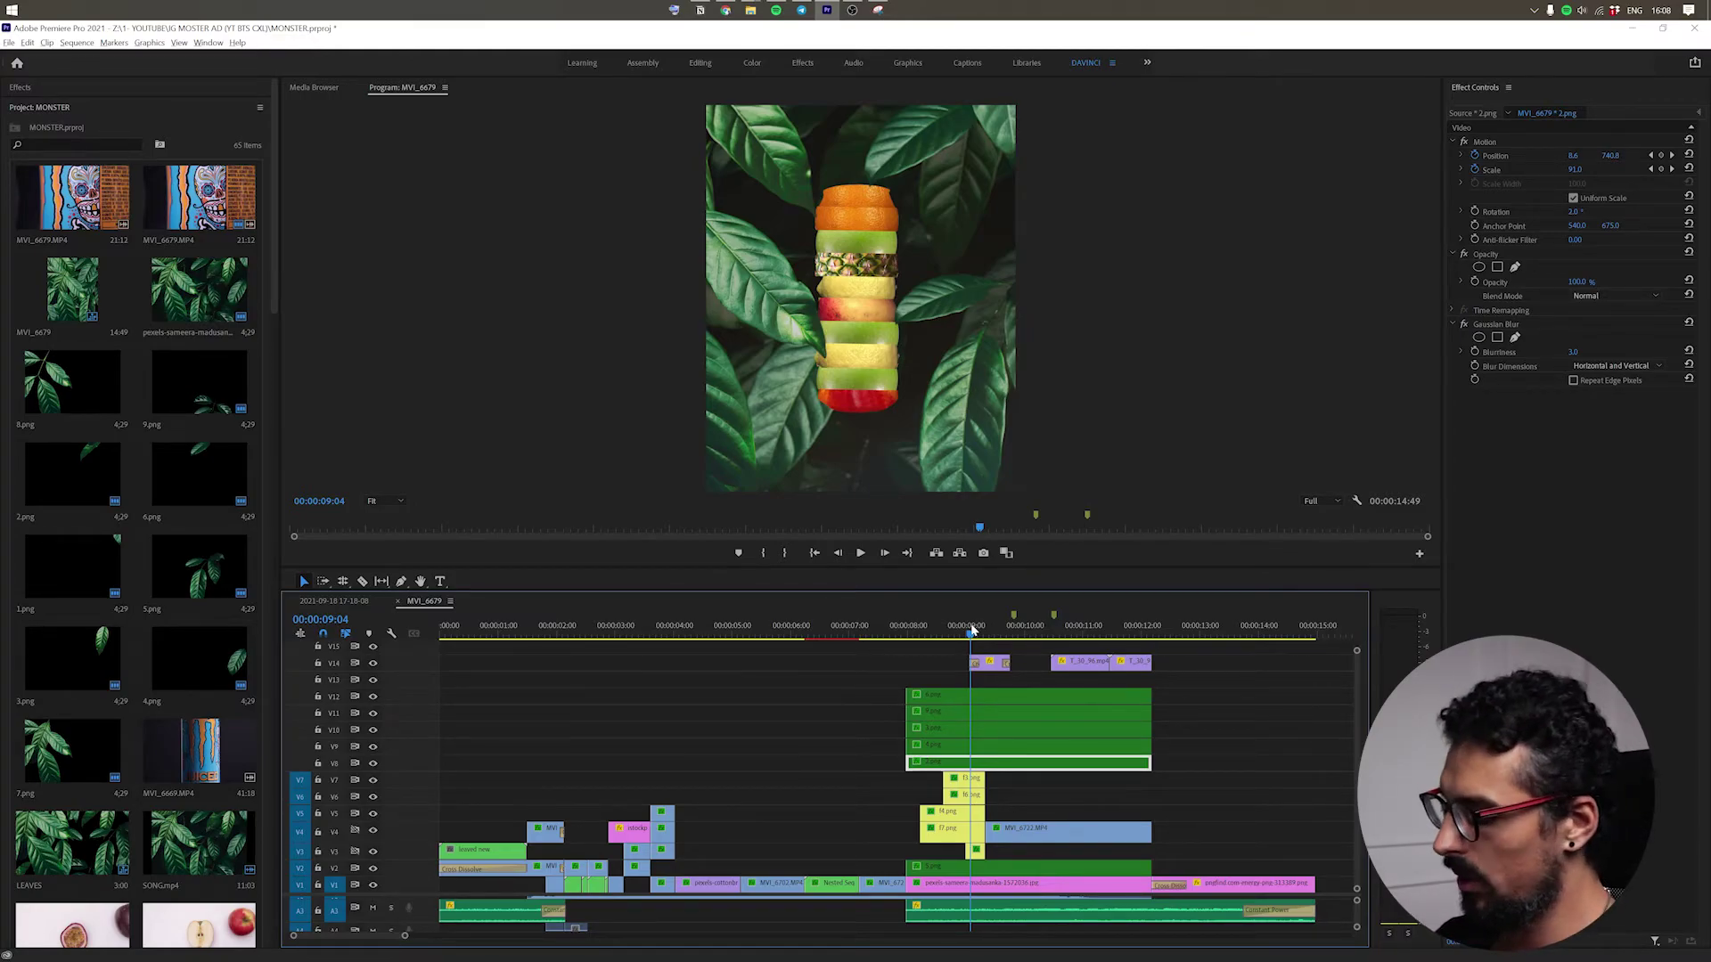
Check the stacked fruit composite full screen and scrub through the moment where the fruit slices turn into the can
{"action": "key", "text": "ctrl+grave"}
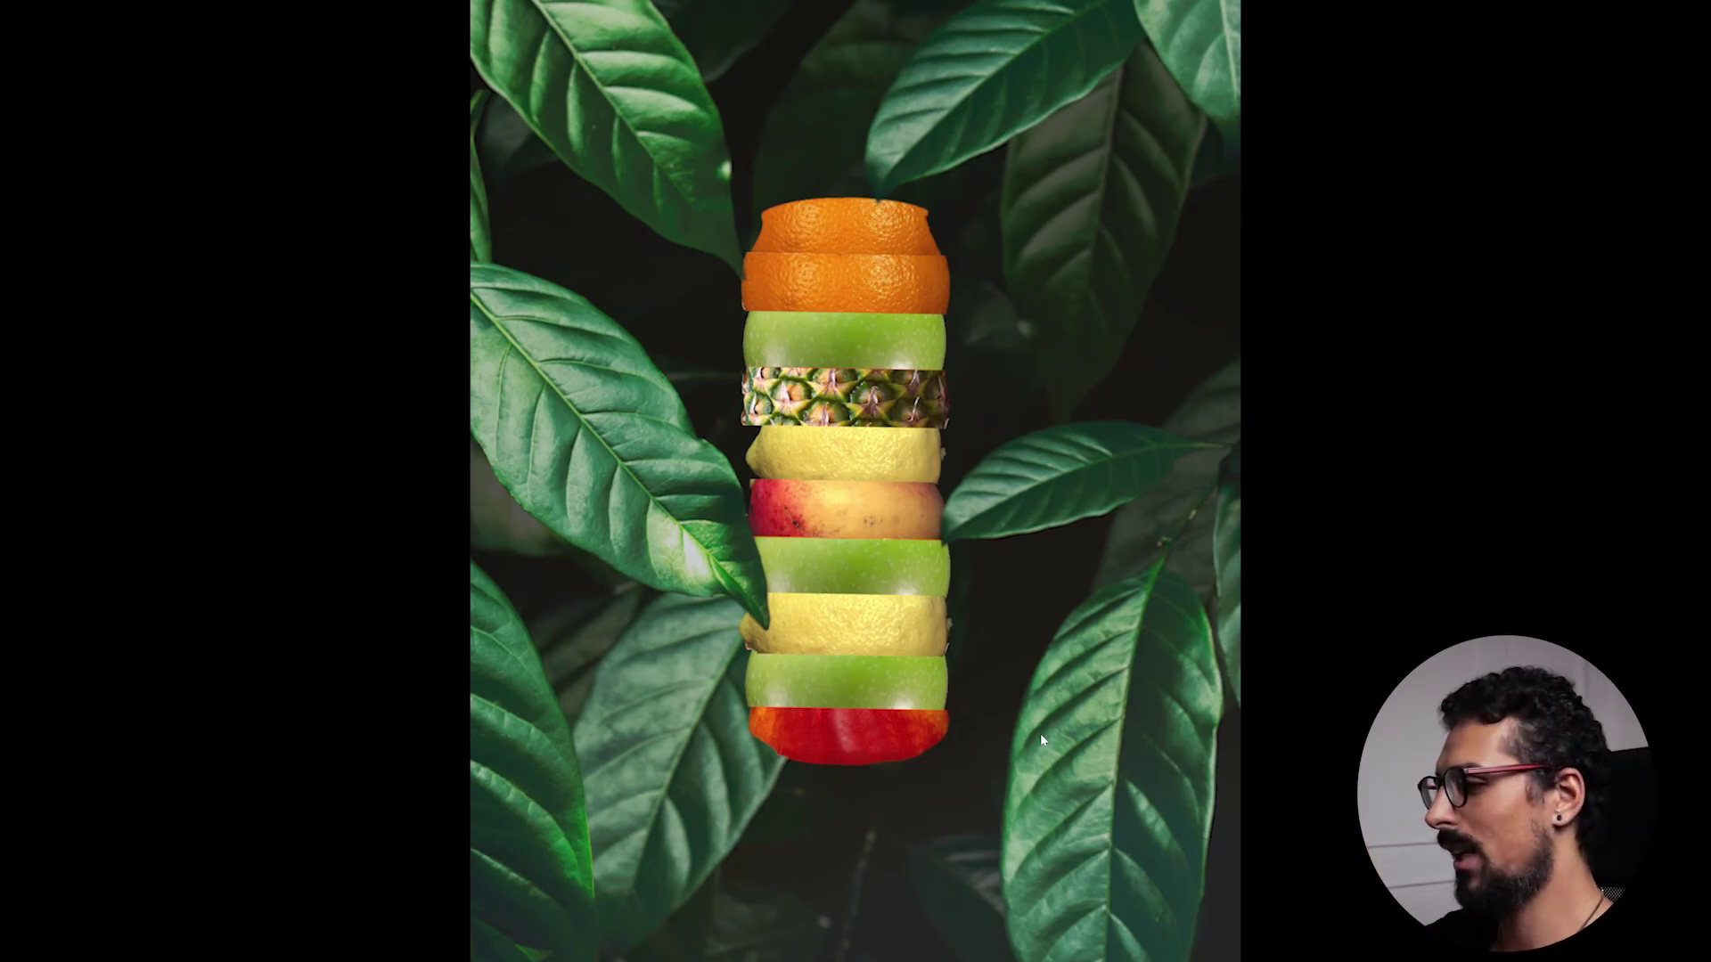
{"action": "key", "text": "Escape"}
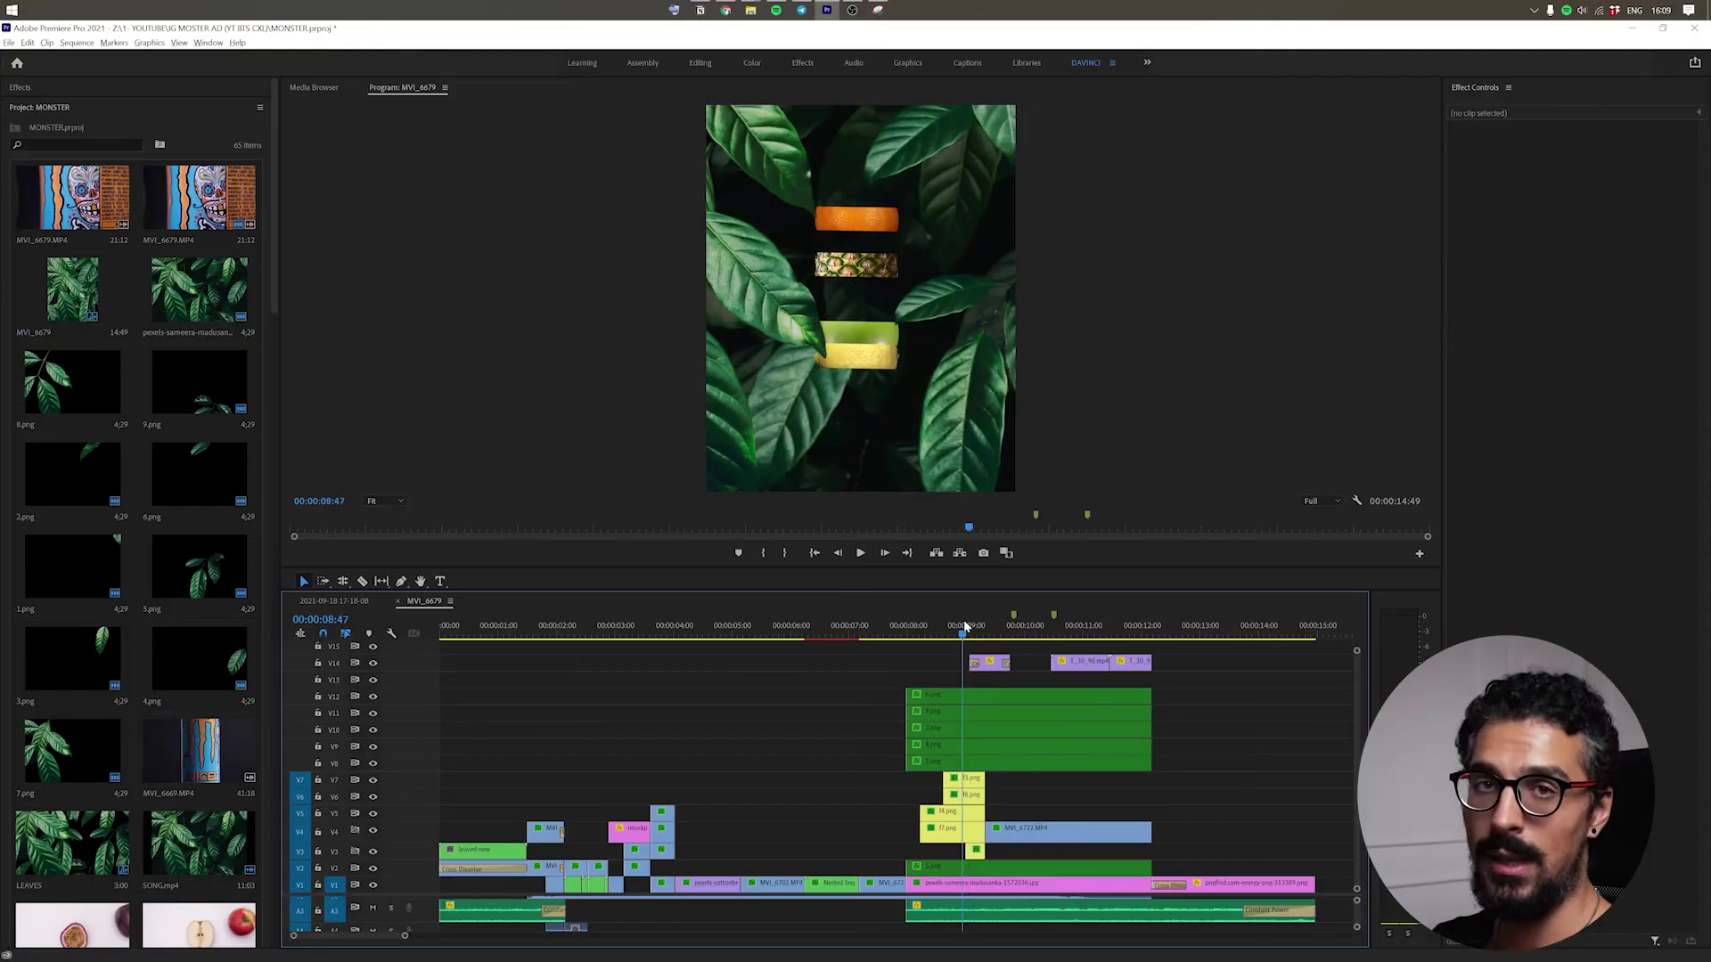
{"action": "left_click", "coordinate": [976, 627]}
{"action": "left_click_drag", "start_coordinate": [975, 627], "coordinate": [1039, 629]}
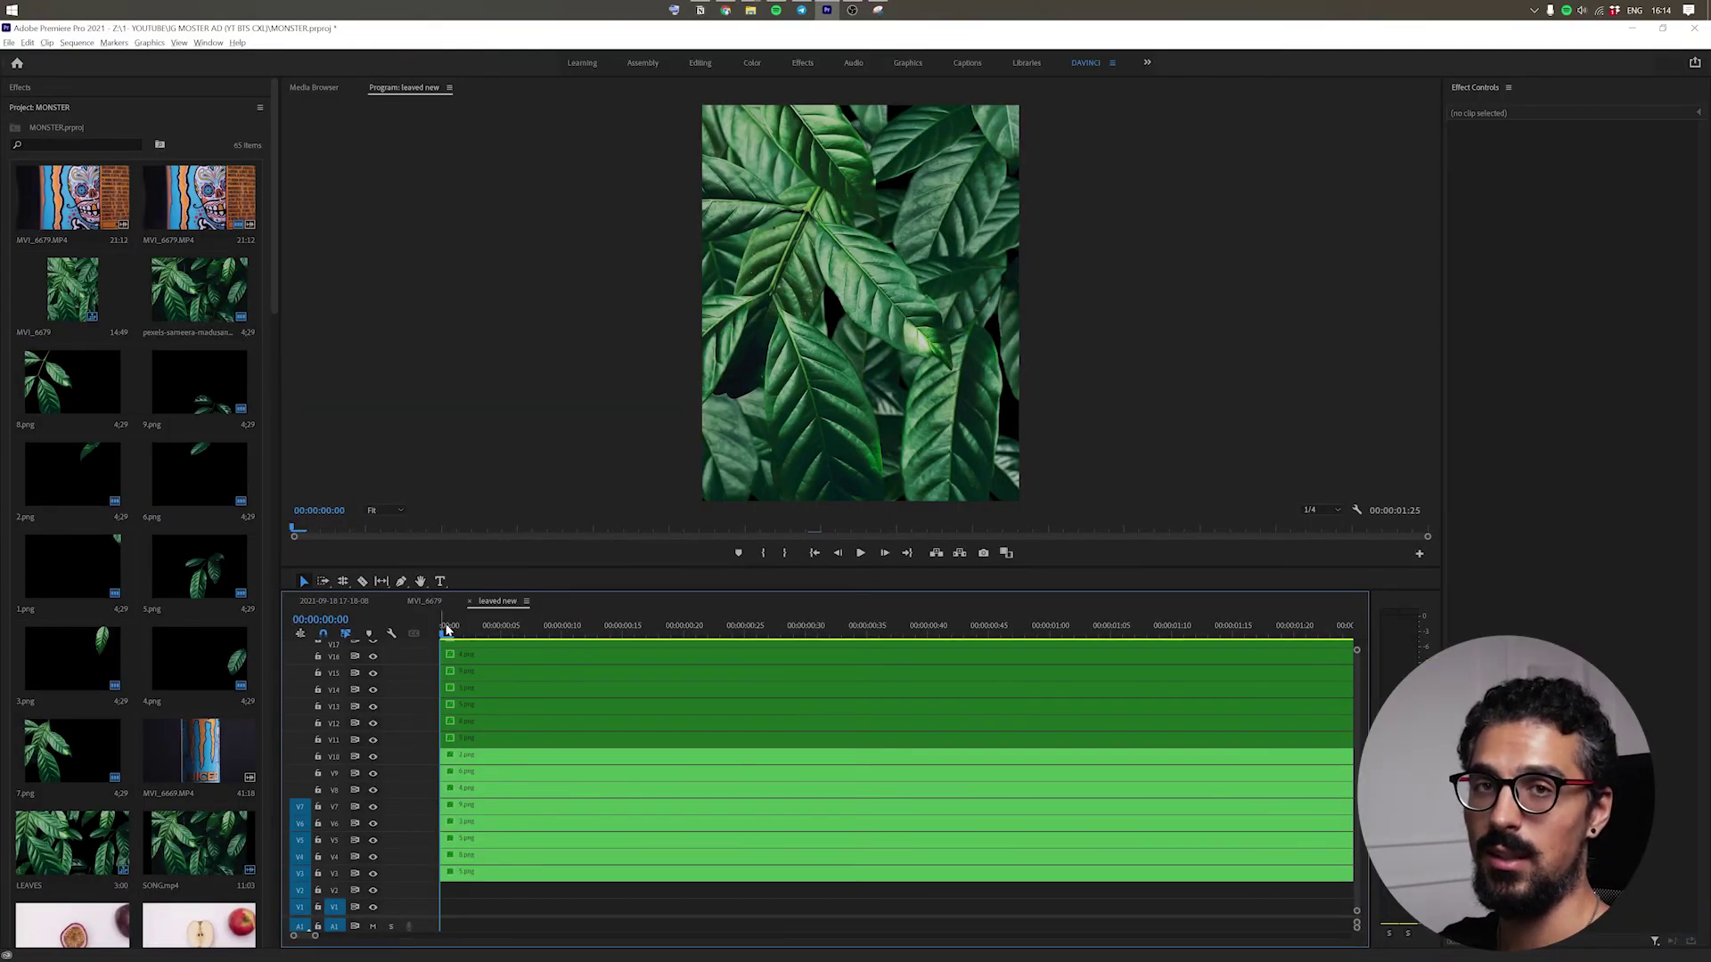
Scrub through the layered leaf animation in the leaved new sequence from its start
{"action": "left_click_drag", "start_coordinate": [448, 630], "coordinate": [1037, 665]}
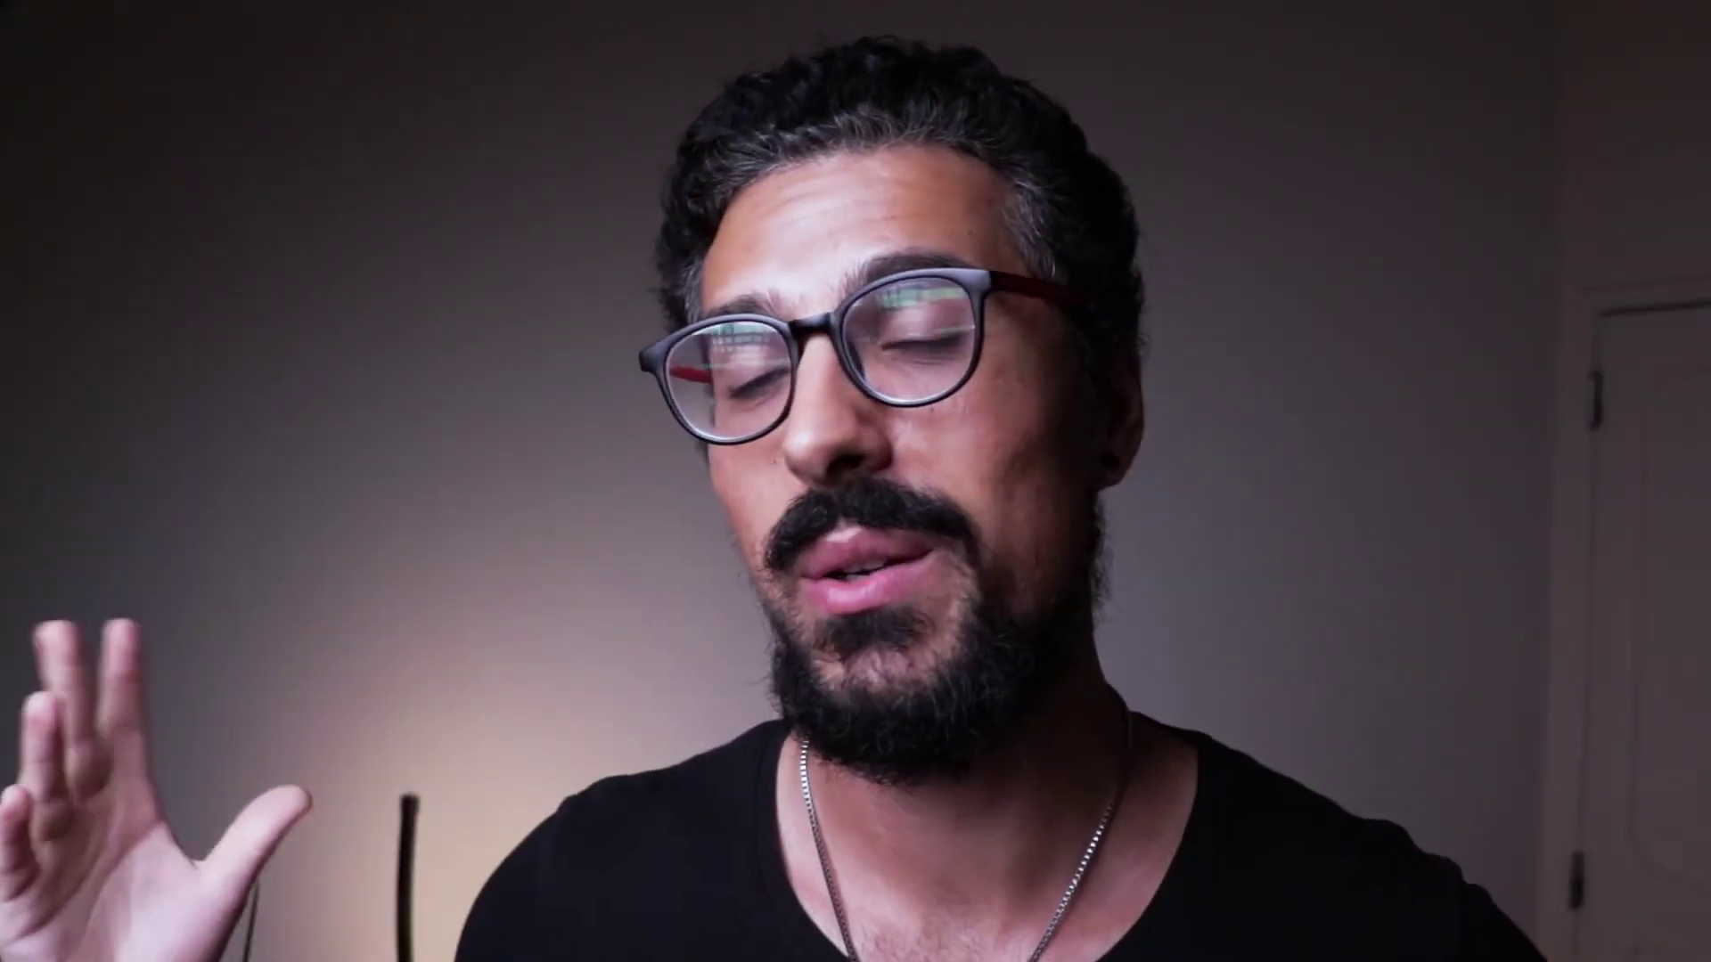